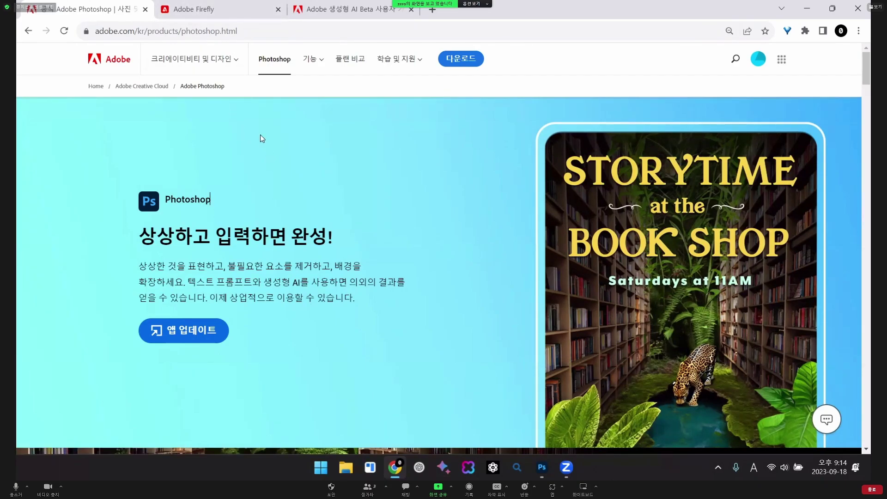
- Switch to the Adobe Firefly page already open in the browser and go to its home page
{"action": "left_click", "coordinate": [194, 15]}
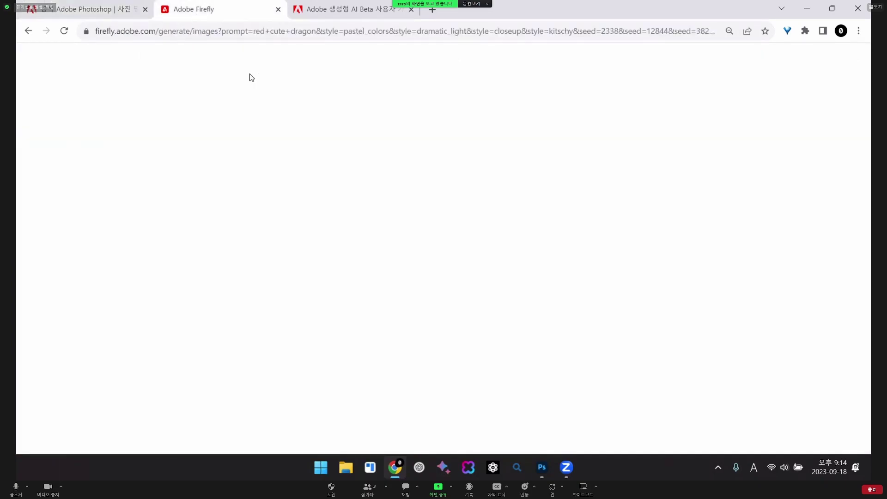
{"action": "left_click", "coordinate": [34, 58]}
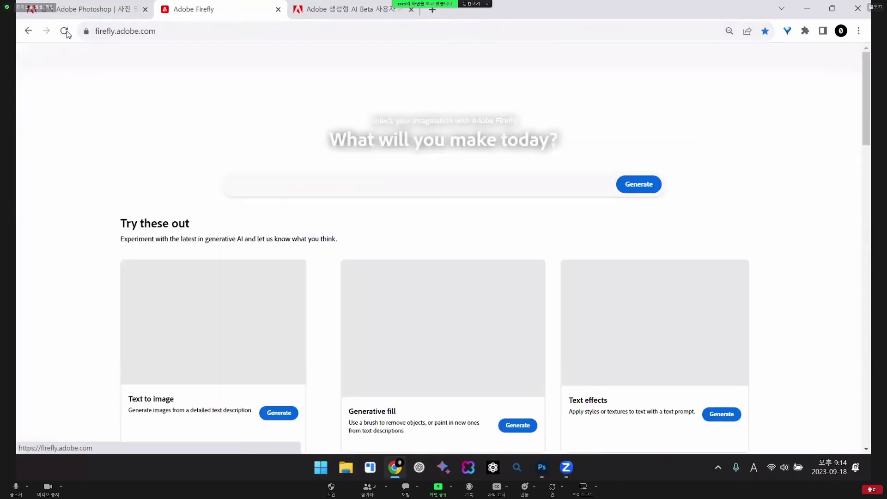
- Return to the Adobe Photoshop product page and examine its generative AI introduction and the jaguar Generative Fill example
{"action": "left_click", "coordinate": [90, 10]}
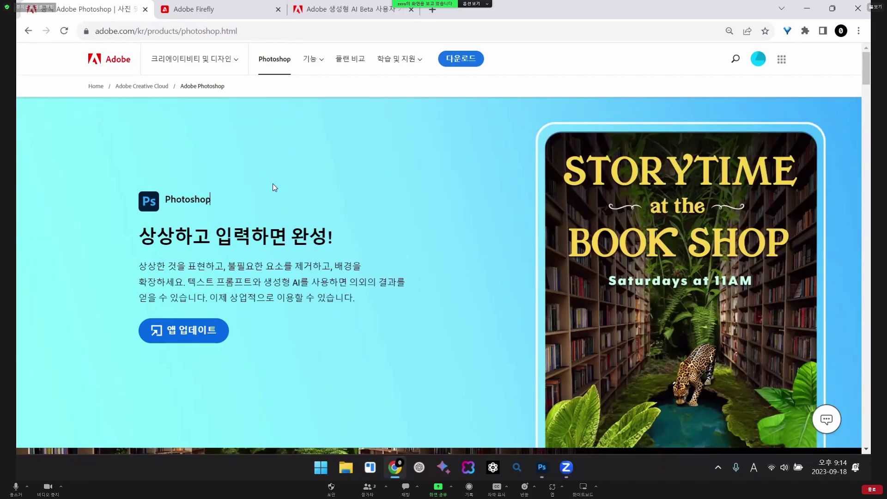
{"action": "scroll", "coordinate": [274, 184], "scroll_direction": "down", "scroll_amount": 1}
{"action": "scroll", "coordinate": [281, 182], "scroll_direction": "up", "scroll_amount": 1}
{"action": "scroll", "coordinate": [335, 219], "scroll_direction": "down", "scroll_amount": 1}
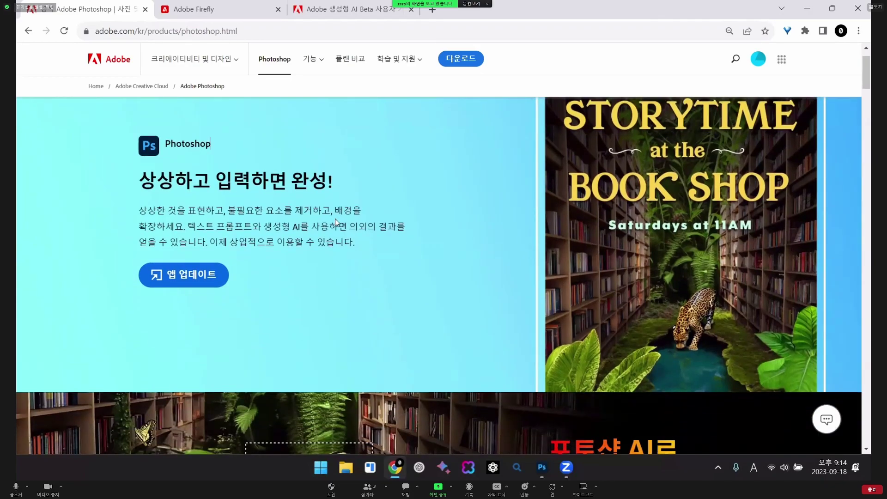
{"action": "scroll", "coordinate": [337, 211], "scroll_direction": "down", "scroll_amount": 1}
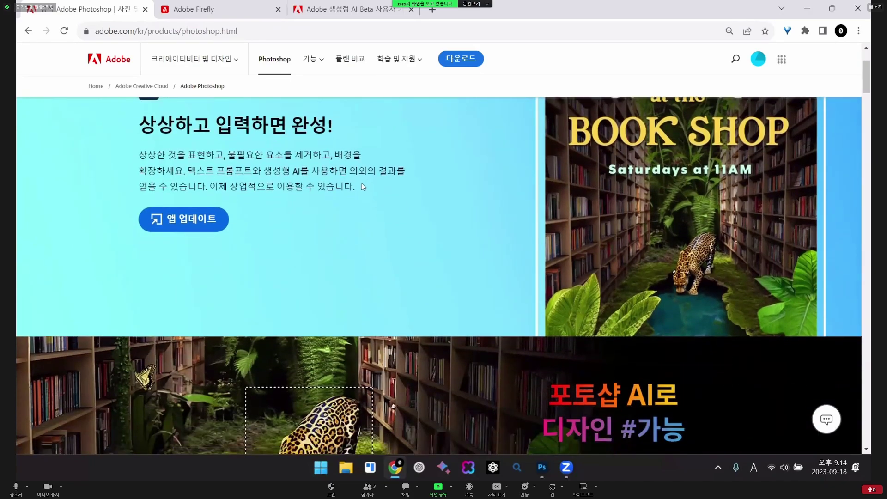
{"action": "scroll", "coordinate": [332, 159], "scroll_direction": "down", "scroll_amount": 1}
{"action": "scroll", "coordinate": [331, 159], "scroll_direction": "up", "scroll_amount": 2}
{"action": "scroll", "coordinate": [350, 160], "scroll_direction": "down", "scroll_amount": 5}
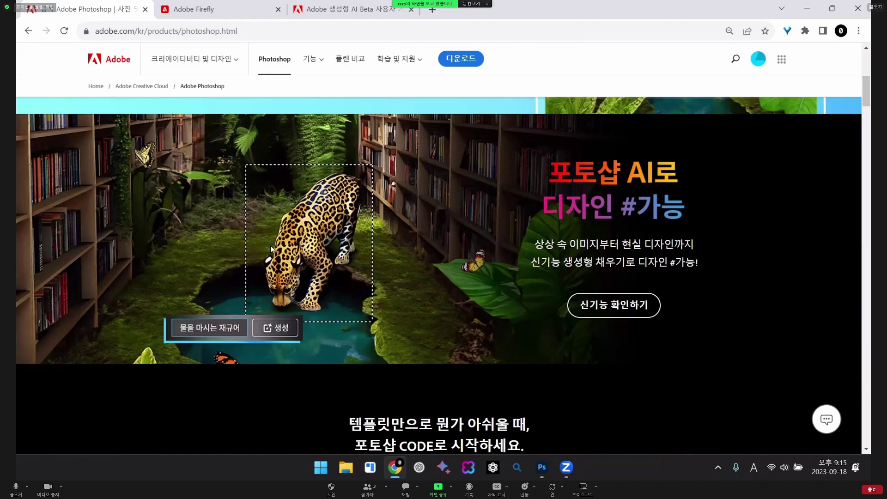
{"action": "scroll", "coordinate": [370, 235], "scroll_direction": "down", "scroll_amount": 2}
{"action": "scroll", "coordinate": [371, 235], "scroll_direction": "up", "scroll_amount": 8}
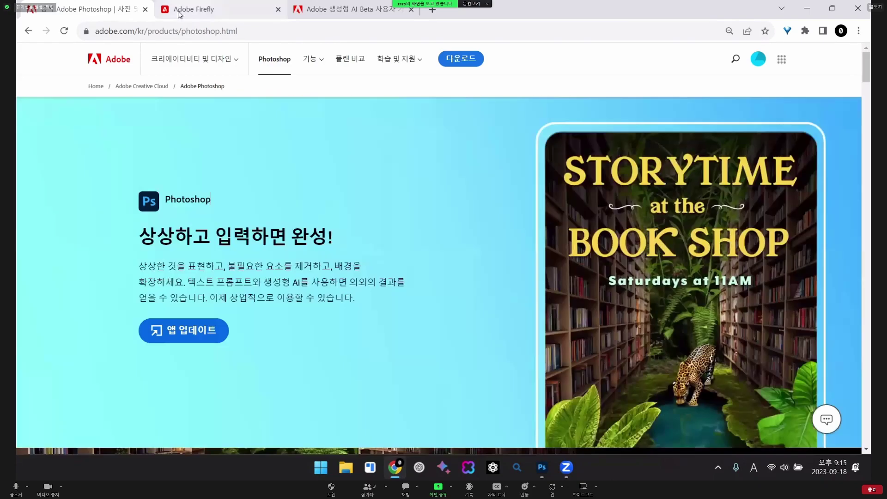
- Examine the feature cards on the Firefly home page, from Text to image through the In exploration section
{"action": "left_click", "coordinate": [184, 13]}
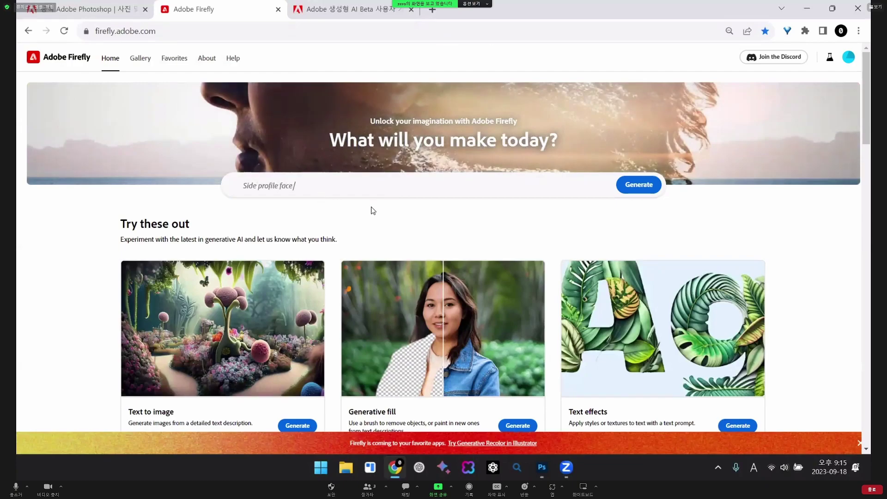
{"action": "scroll", "coordinate": [372, 204], "scroll_direction": "down", "scroll_amount": 2}
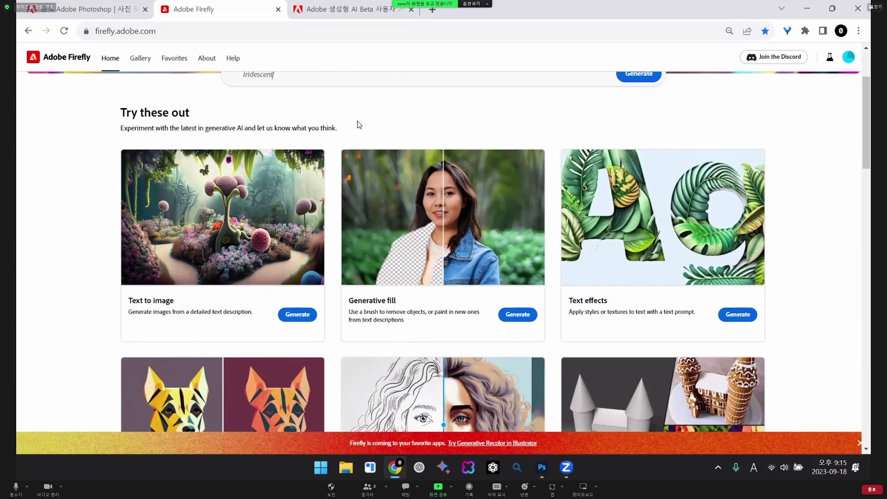
{"action": "scroll", "coordinate": [356, 123], "scroll_direction": "down", "scroll_amount": 1}
{"action": "scroll", "coordinate": [196, 117], "scroll_direction": "up", "scroll_amount": 1}
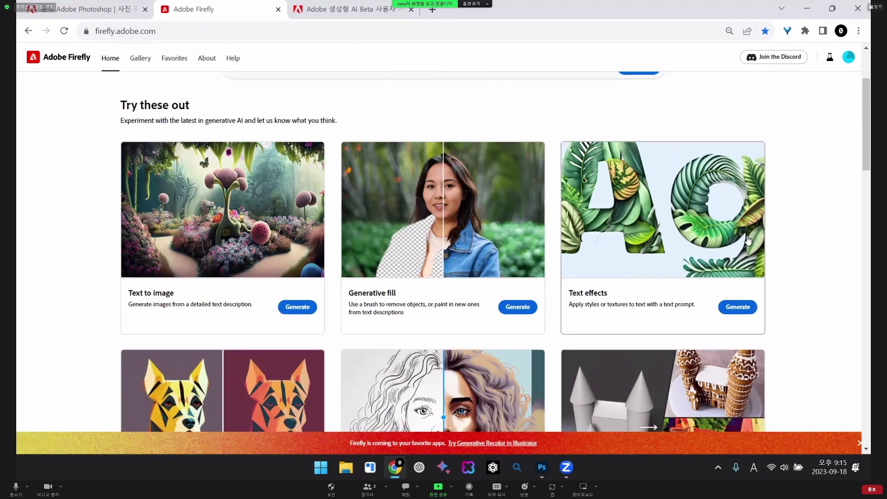
{"action": "scroll", "coordinate": [727, 219], "scroll_direction": "down", "scroll_amount": 4}
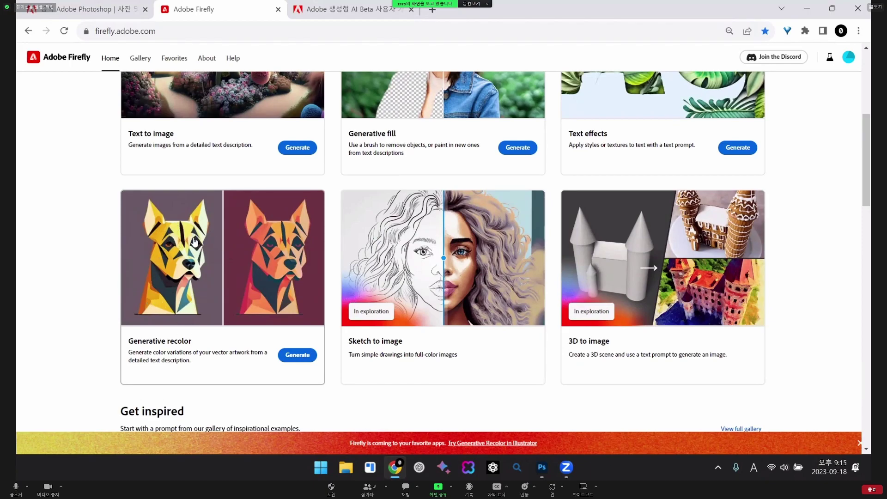
{"action": "scroll", "coordinate": [203, 242], "scroll_direction": "down", "scroll_amount": 1}
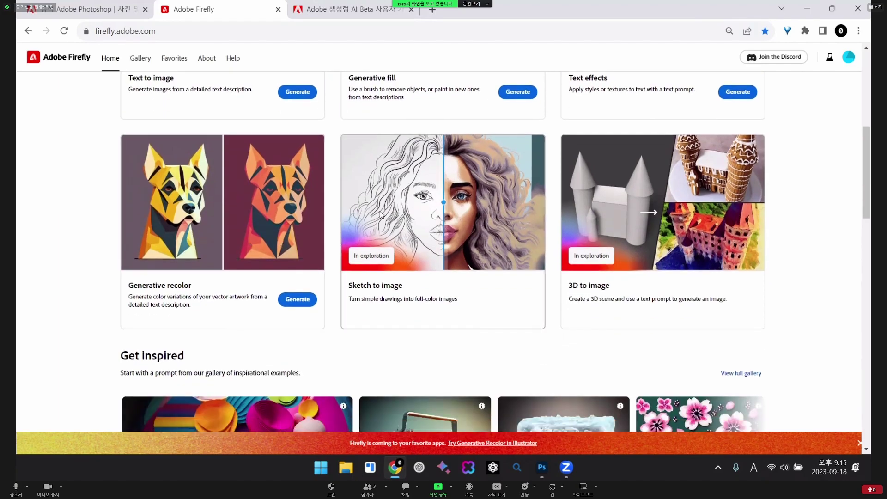
{"action": "scroll", "coordinate": [349, 235], "scroll_direction": "down", "scroll_amount": 1}
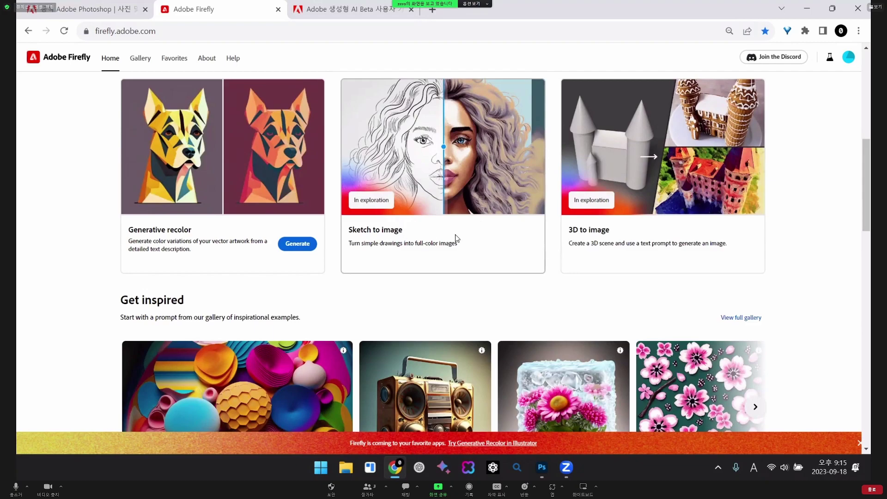
{"action": "scroll", "coordinate": [467, 228], "scroll_direction": "up", "scroll_amount": 1}
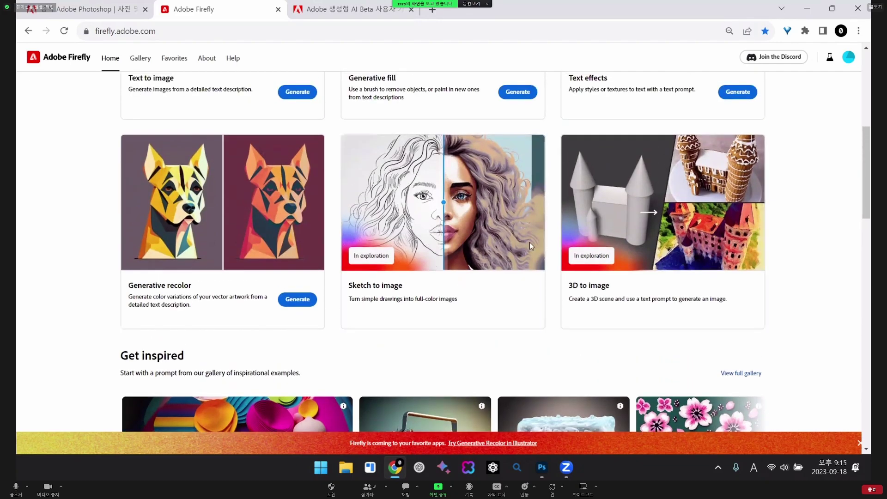
{"action": "scroll", "coordinate": [212, 188], "scroll_direction": "down", "scroll_amount": 7}
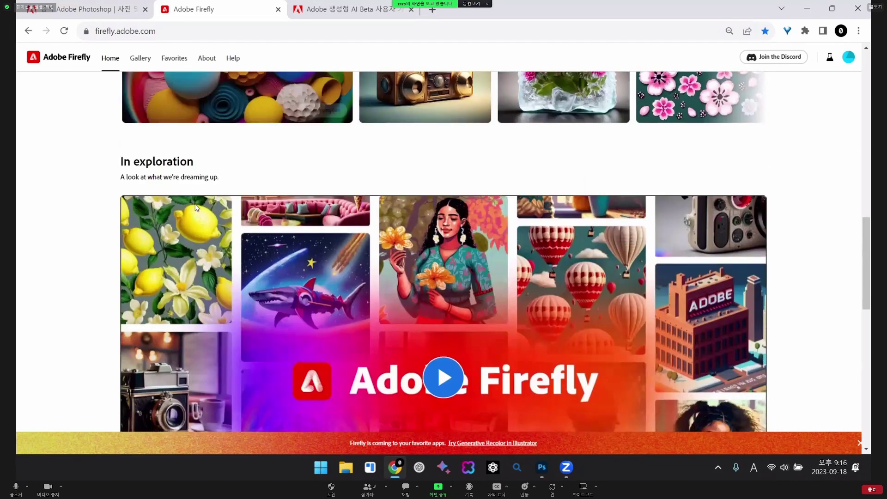
{"action": "scroll", "coordinate": [196, 206], "scroll_direction": "down", "scroll_amount": 8}
{"action": "scroll", "coordinate": [162, 320], "scroll_direction": "up", "scroll_amount": 1}
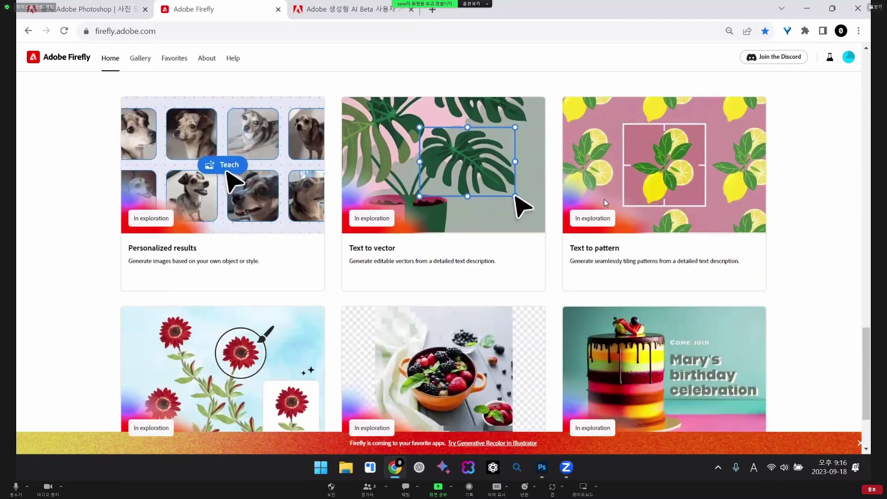
{"action": "scroll", "coordinate": [433, 202], "scroll_direction": "up", "scroll_amount": 15}
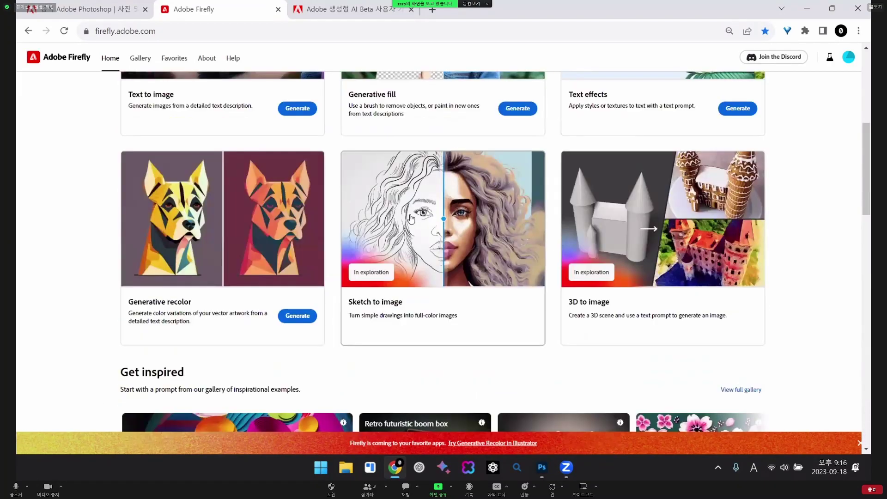
{"action": "scroll", "coordinate": [411, 218], "scroll_direction": "up", "scroll_amount": 5}
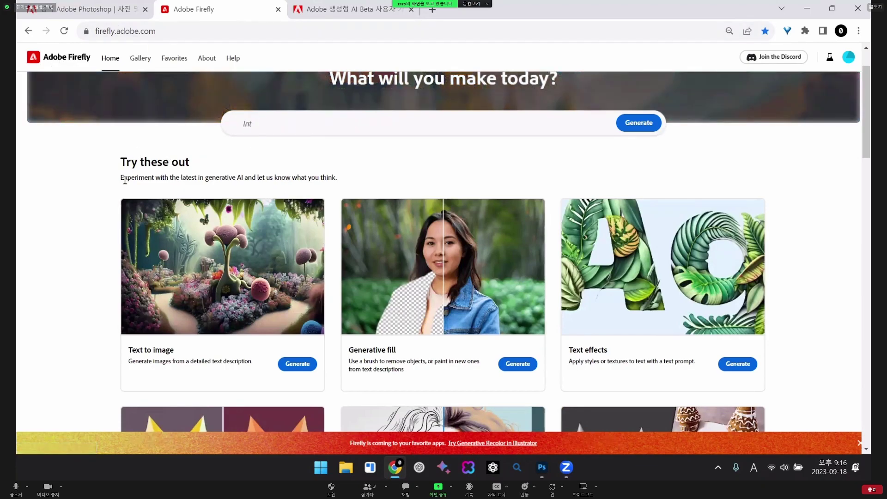
- Open Text to image and generate images from the prompt "붉은색 귀여운 용"
{"action": "left_click", "coordinate": [235, 282]}
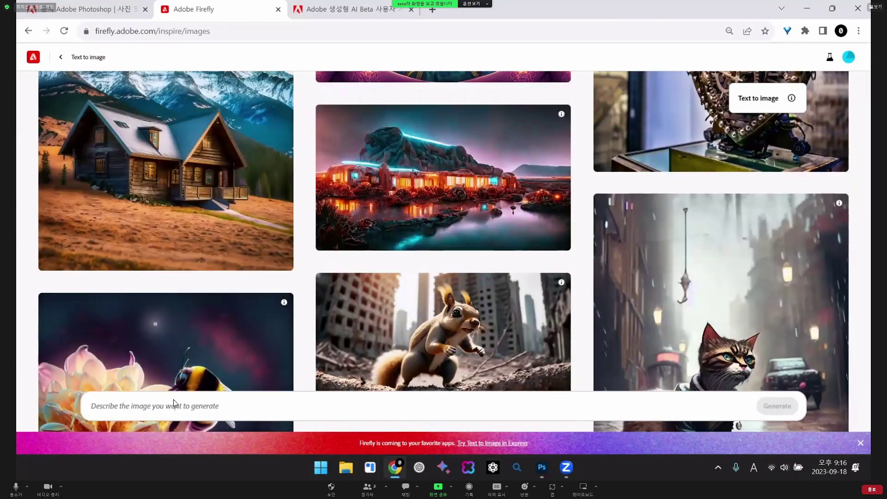
{"action": "left_click", "coordinate": [174, 407]}
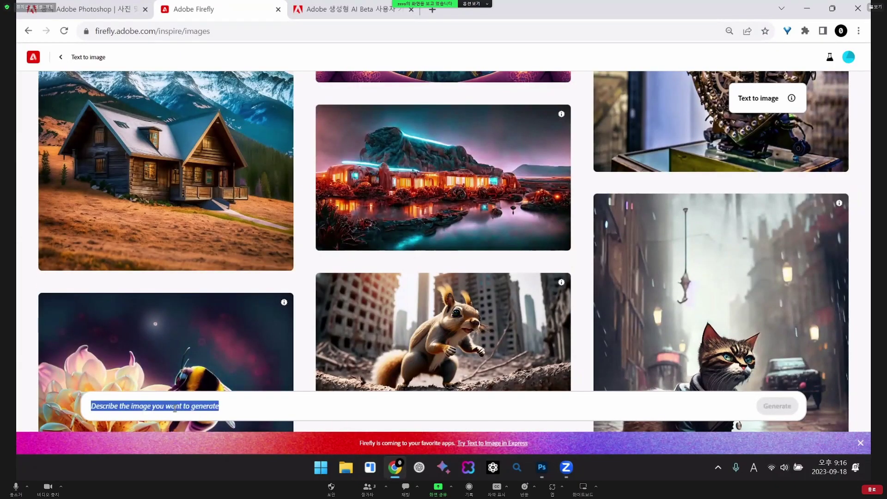
{"action": "left_click", "coordinate": [273, 409]}
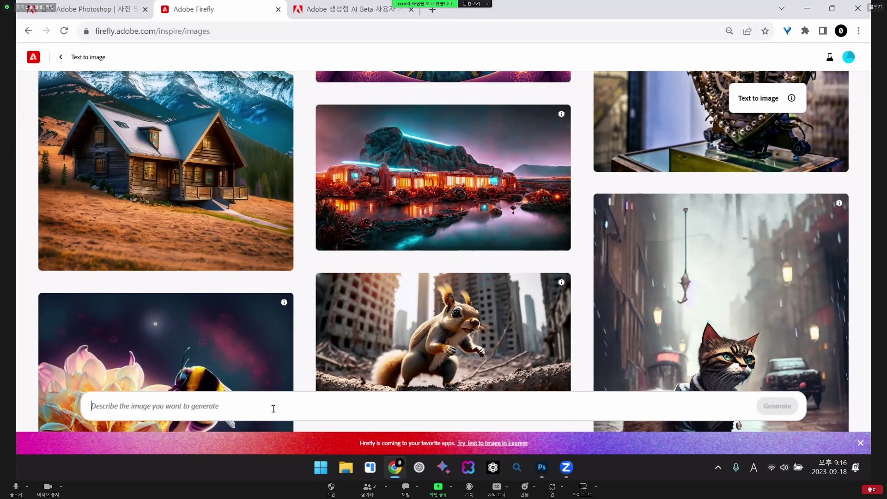
{"action": "type", "text": "t"}
{"action": "key", "text": "BackSpace"}
{"action": "key", "text": "Hangul"}
{"action": "type", "text": "붉은색 귀여운 용"}
{"action": "left_click", "coordinate": [777, 406]}
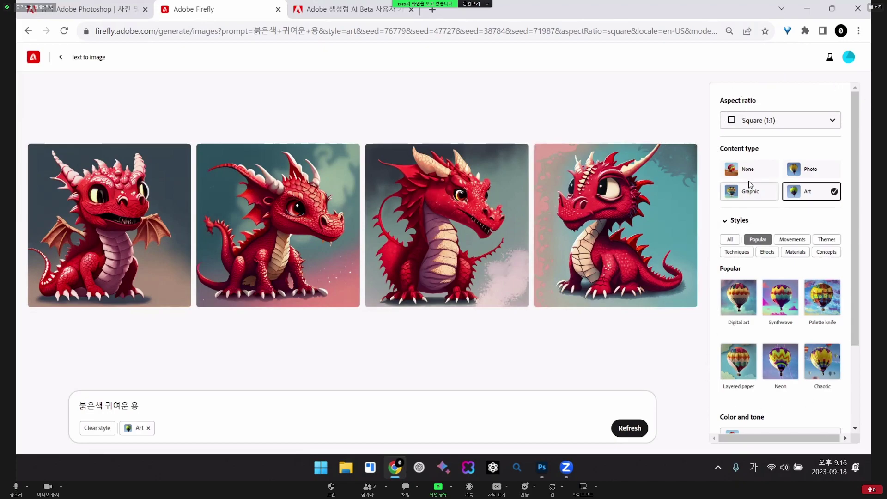
- Choose the Square (1:1) aspect ratio, set the content type to Photo and apply the Palette knife style
{"action": "left_click", "coordinate": [802, 120]}
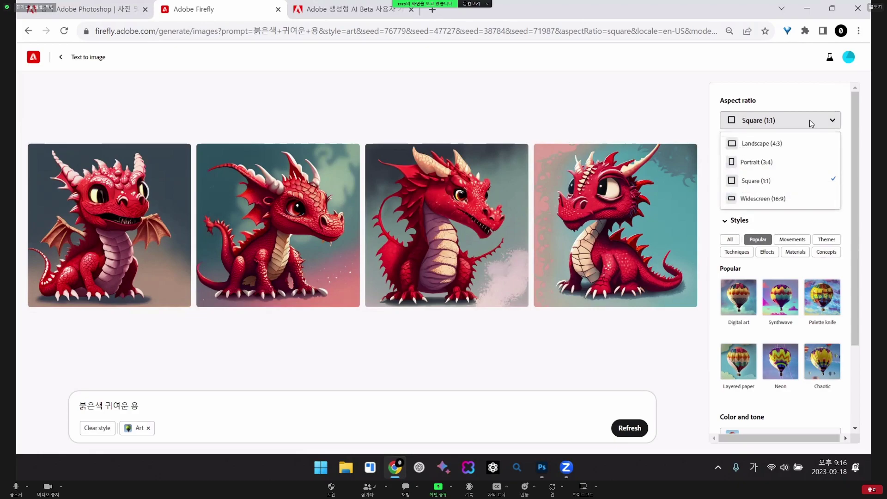
{"action": "left_click", "coordinate": [799, 180]}
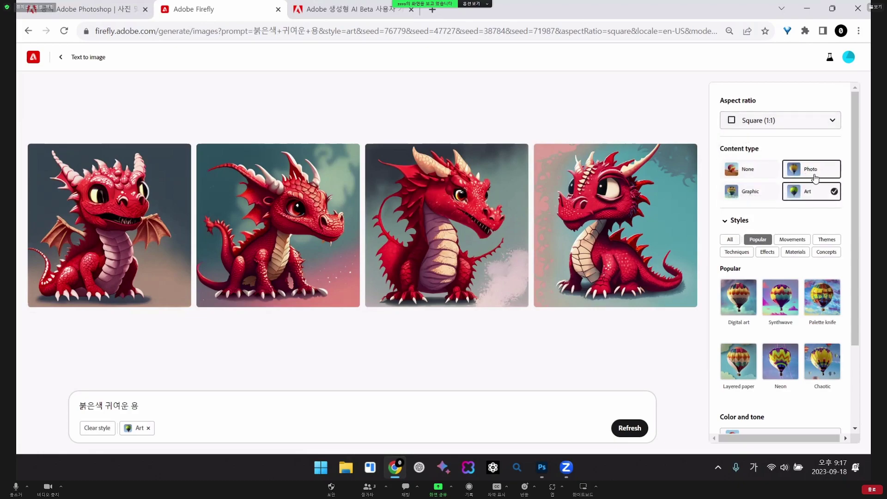
{"action": "left_click", "coordinate": [816, 173]}
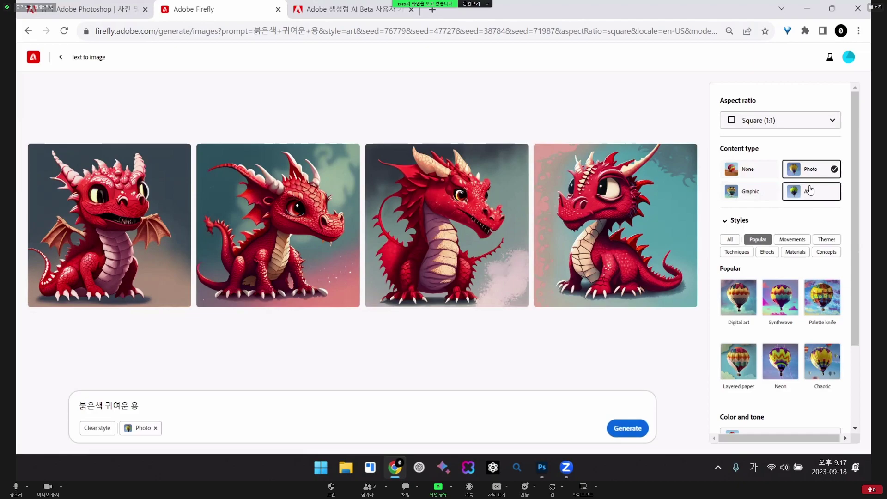
{"action": "scroll", "coordinate": [746, 194], "scroll_direction": "down", "scroll_amount": 2}
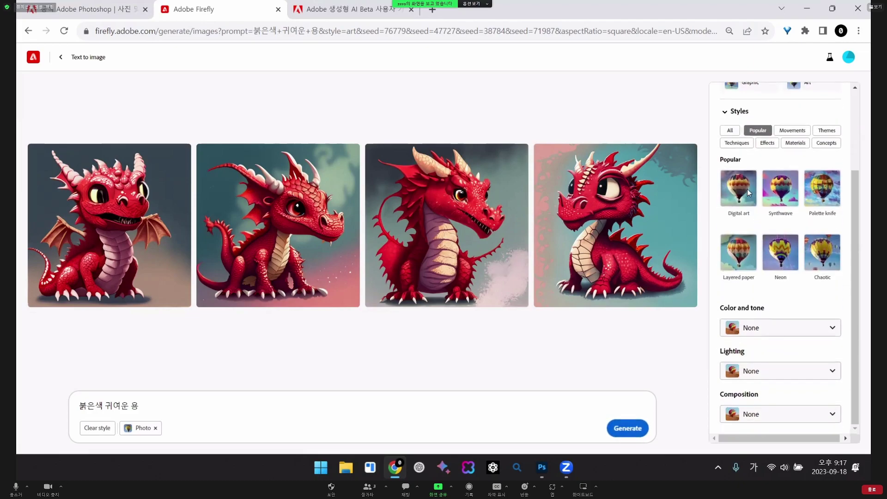
{"action": "left_click", "coordinate": [814, 198]}
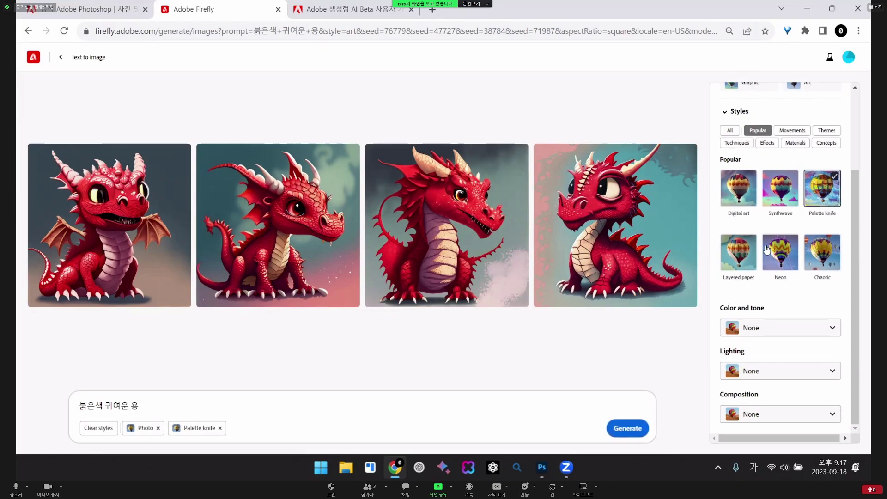
- Set color and tone to Pastel color, lighting to Dramatic lighting and composition to Close up
{"action": "left_click", "coordinate": [772, 328]}
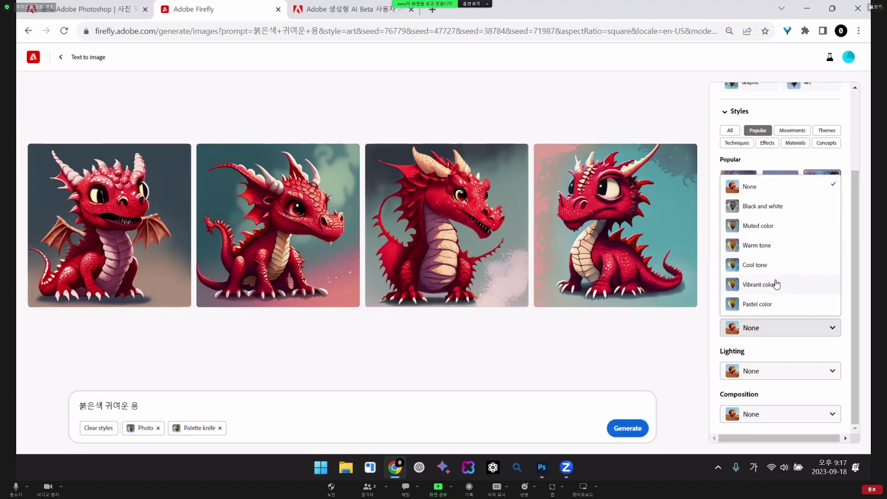
{"action": "left_click", "coordinate": [767, 304]}
{"action": "left_click", "coordinate": [769, 371]}
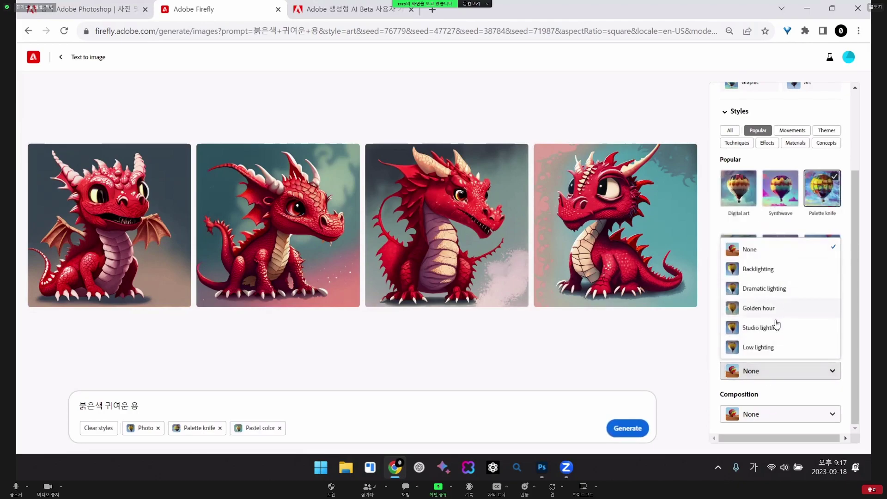
{"action": "left_click", "coordinate": [771, 292]}
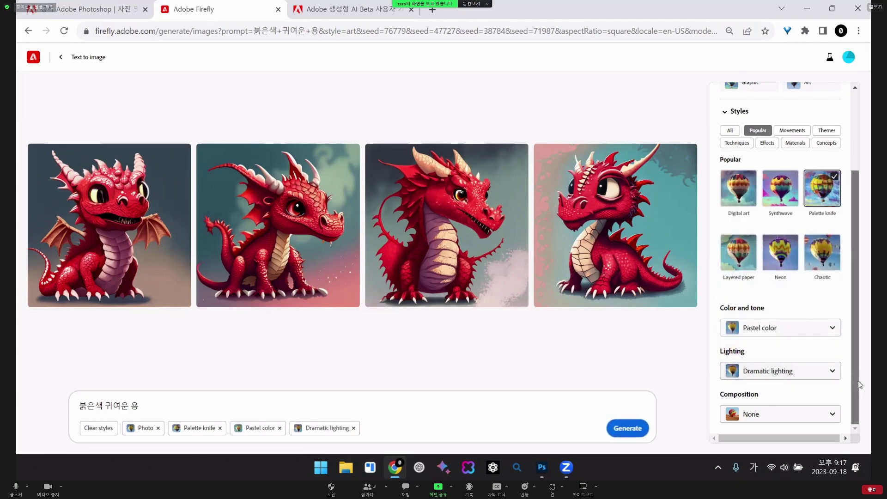
{"action": "left_click", "coordinate": [799, 413]}
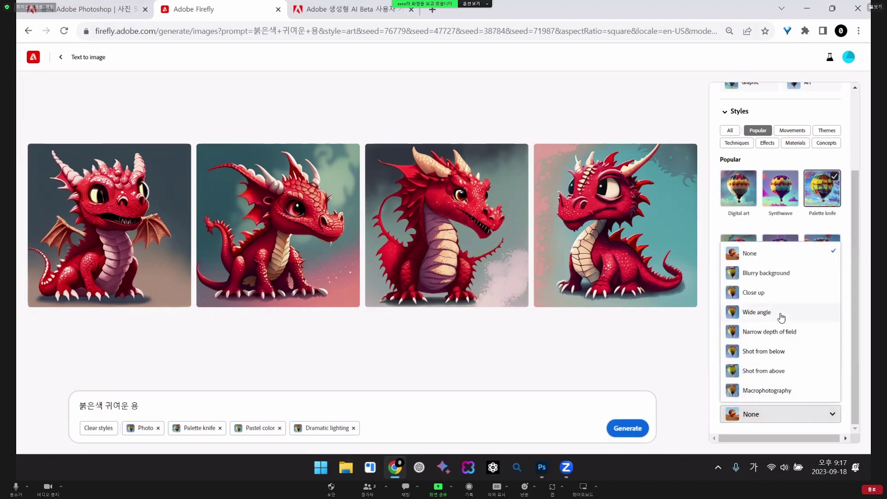
{"action": "left_click", "coordinate": [777, 290]}
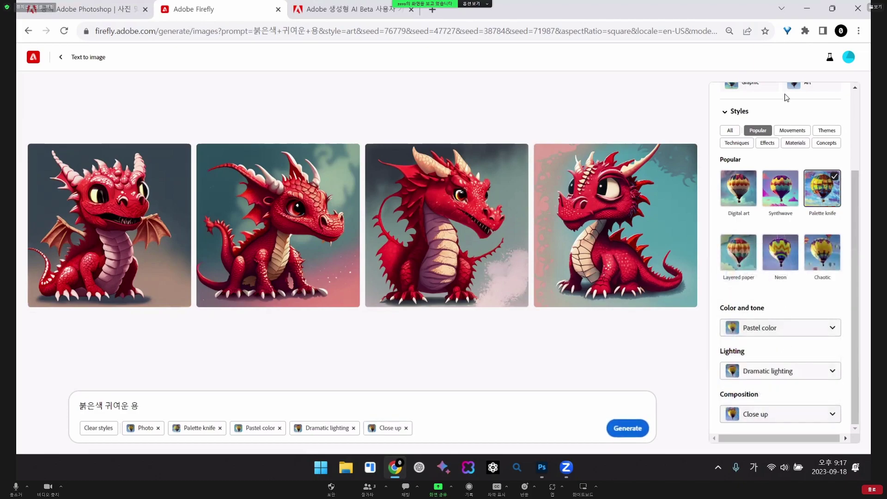
- Review the chosen image settings and generate the dragon images again with them
{"action": "scroll", "coordinate": [788, 143], "scroll_direction": "up", "scroll_amount": 3}
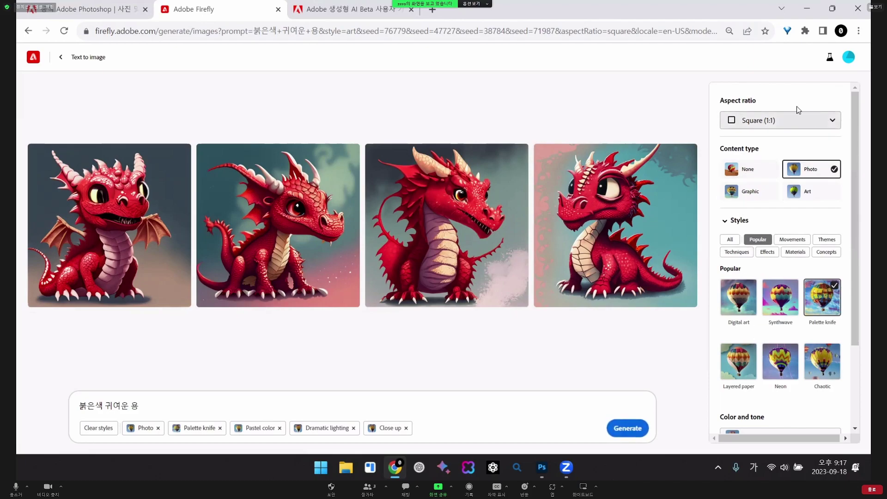
{"action": "scroll", "coordinate": [785, 231], "scroll_direction": "down", "scroll_amount": 2}
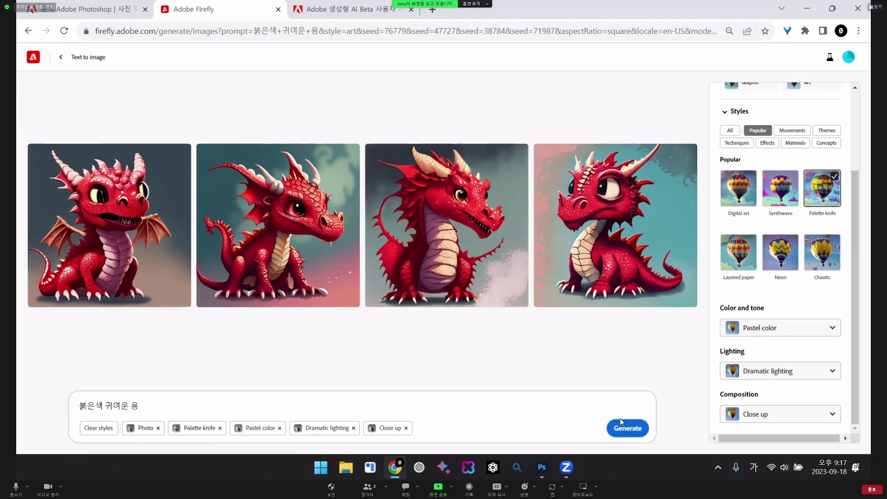
{"action": "left_click", "coordinate": [628, 428]}
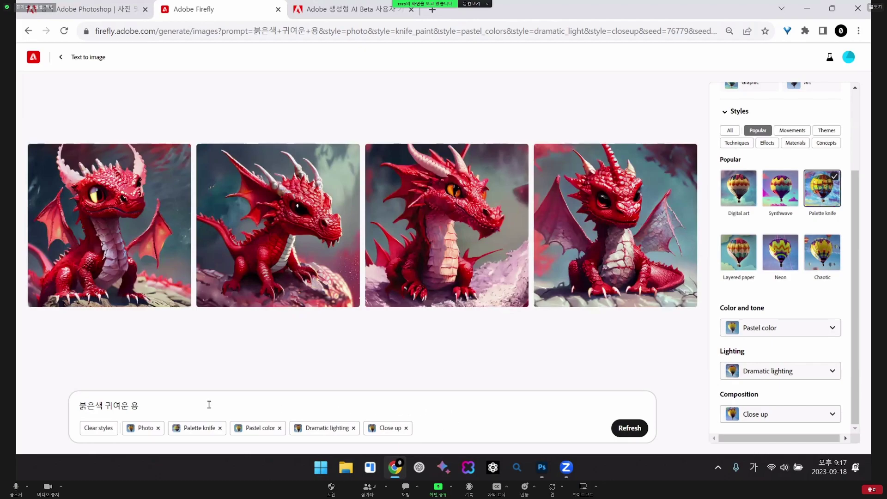
- View the four generated dragon images enlarged one after another and close the preview
{"action": "left_click", "coordinate": [130, 242]}
{"action": "left_click", "coordinate": [401, 409]}
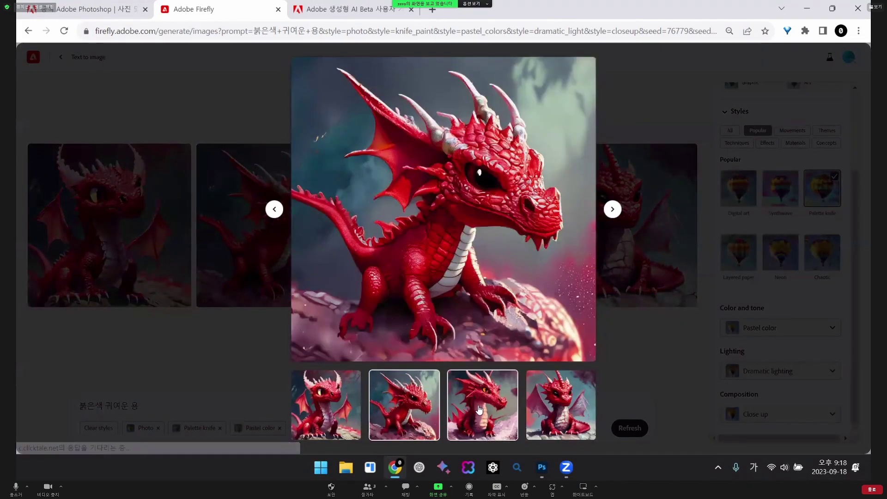
{"action": "left_click", "coordinate": [482, 407]}
{"action": "left_click", "coordinate": [560, 414]}
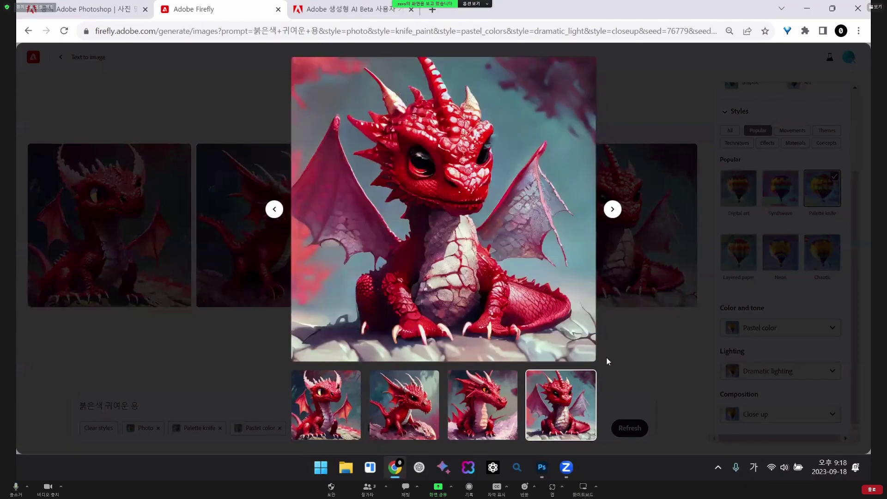
{"action": "left_click", "coordinate": [482, 406]}
{"action": "left_click", "coordinate": [340, 409]}
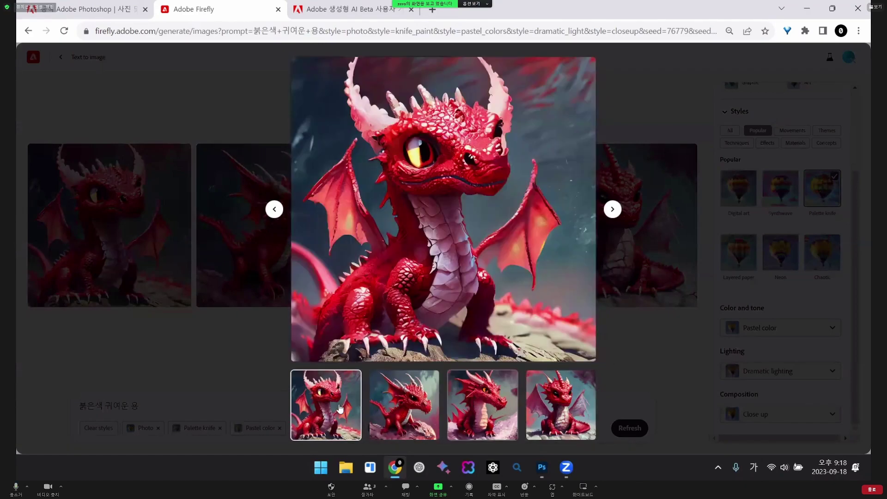
{"action": "left_click", "coordinate": [228, 360]}
- Leave Text to image and return to the feature cards on the Firefly home page
{"action": "left_click", "coordinate": [61, 57]}
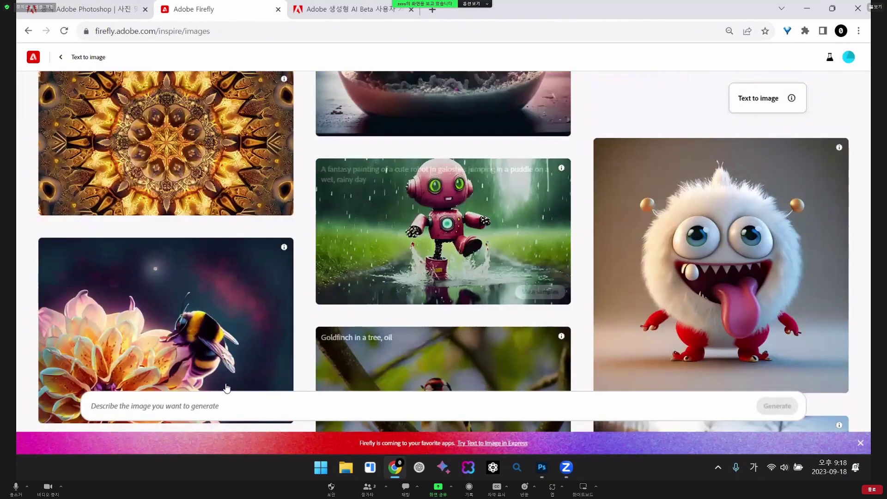
{"action": "left_click", "coordinate": [60, 57]}
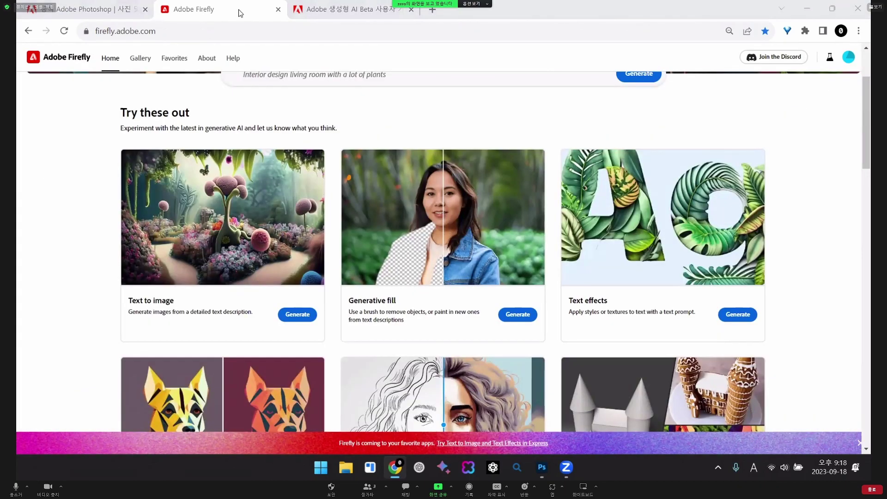
{"action": "scroll", "coordinate": [323, 138], "scroll_direction": "down", "scroll_amount": 1}
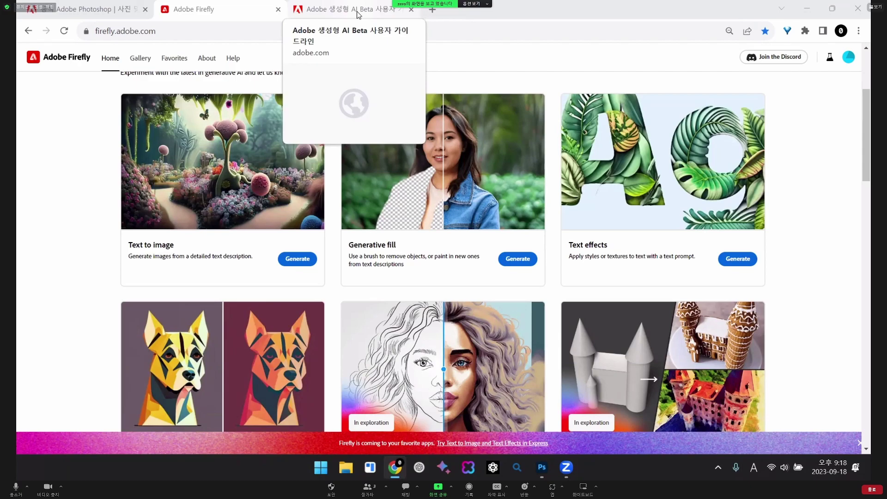
- Switch to the Adobe generative AI user guidelines page and read its title and introduction
{"action": "left_click", "coordinate": [331, 13]}
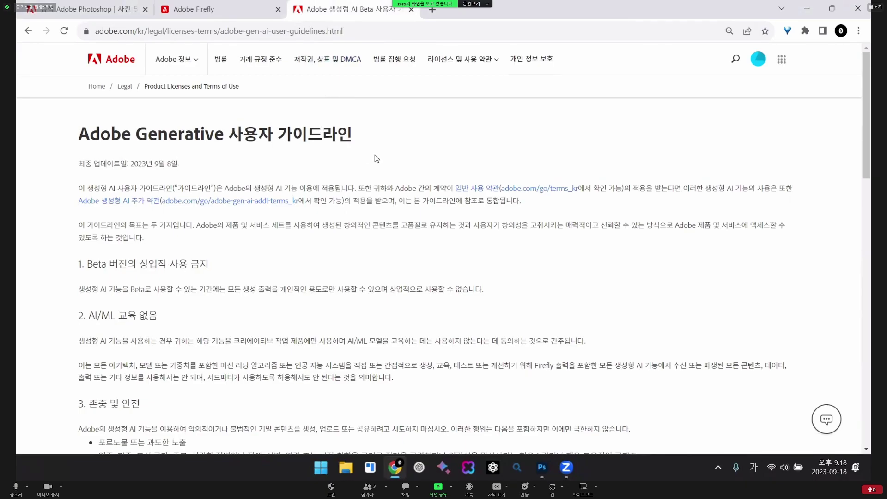
{"action": "scroll", "coordinate": [374, 156], "scroll_direction": "down", "scroll_amount": 1}
{"action": "scroll", "coordinate": [369, 152], "scroll_direction": "up", "scroll_amount": 1}
{"action": "double_click", "coordinate": [78, 135]}
{"action": "left_click_drag", "start_coordinate": [146, 135], "coordinate": [405, 206]}
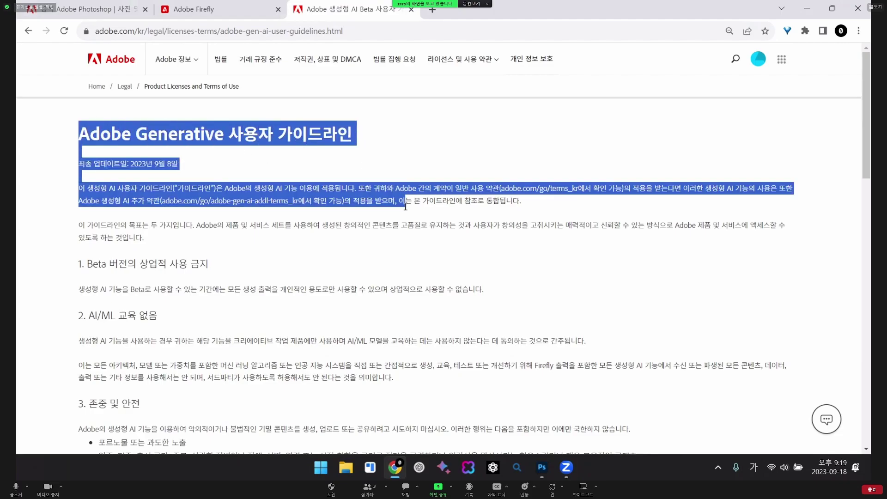
{"action": "scroll", "coordinate": [179, 239], "scroll_direction": "down", "scroll_amount": 4}
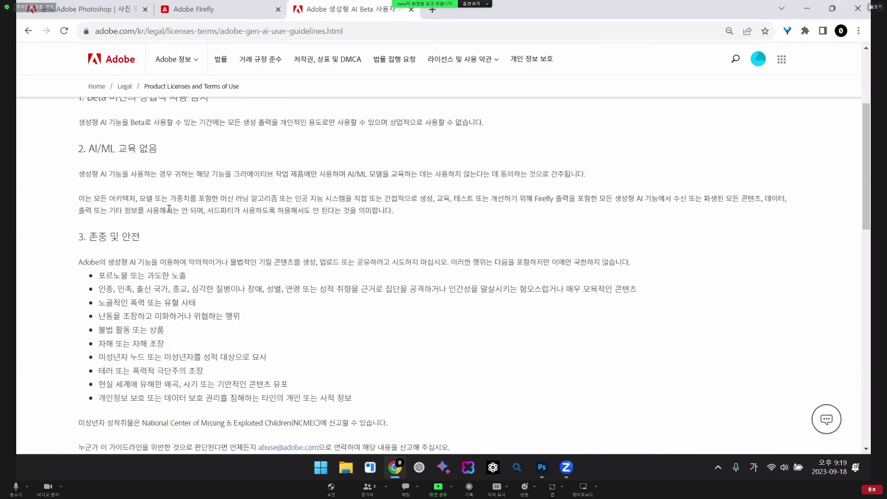
- Examine the prohibited content list in section 3 of the guidelines, highlighting the relevant passages
{"action": "scroll", "coordinate": [169, 209], "scroll_direction": "down", "scroll_amount": 1}
{"action": "scroll", "coordinate": [117, 176], "scroll_direction": "down", "scroll_amount": 1}
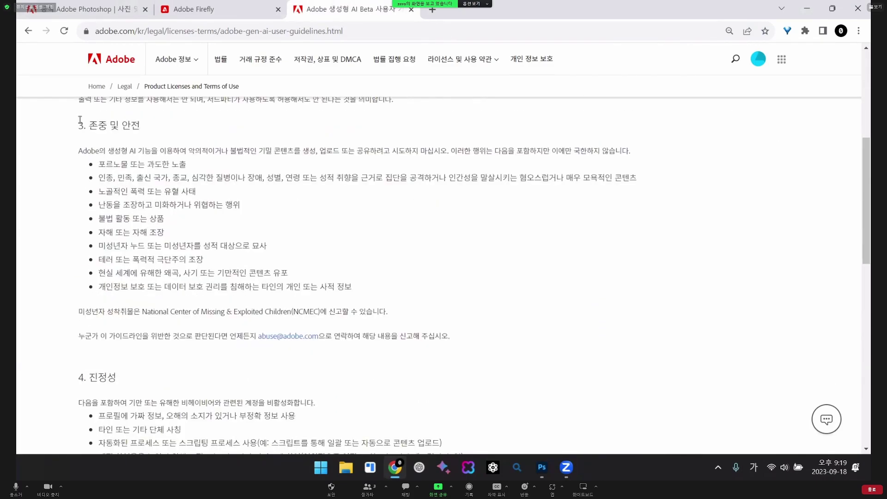
{"action": "scroll", "coordinate": [80, 120], "scroll_direction": "up", "scroll_amount": 1}
{"action": "left_click_drag", "start_coordinate": [78, 180], "coordinate": [637, 342]}
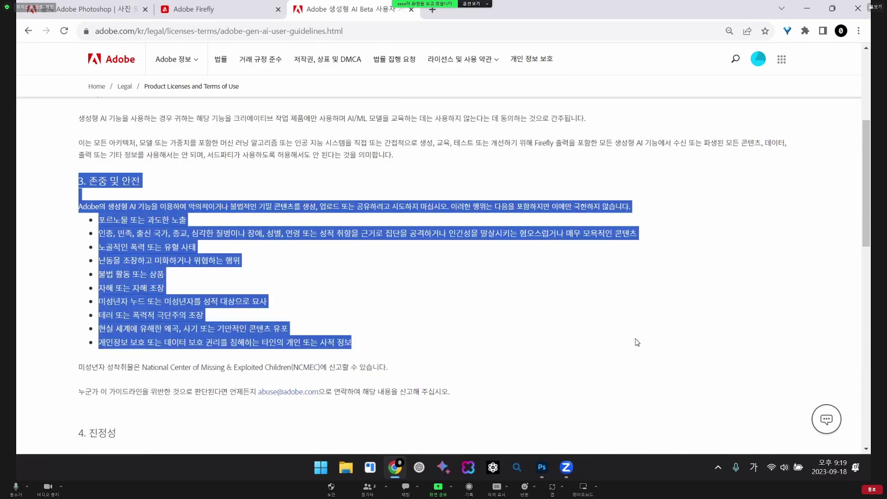
{"action": "left_click", "coordinate": [498, 299]}
{"action": "scroll", "coordinate": [499, 296], "scroll_direction": "down", "scroll_amount": 1}
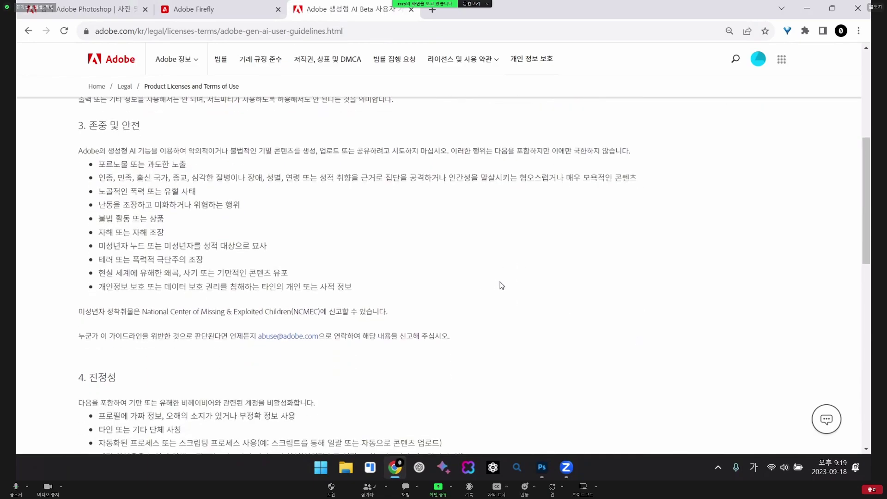
{"action": "scroll", "coordinate": [504, 285], "scroll_direction": "down", "scroll_amount": 1}
{"action": "scroll", "coordinate": [429, 282], "scroll_direction": "up", "scroll_amount": 1}
{"action": "left_click_drag", "start_coordinate": [88, 259], "coordinate": [392, 297]}
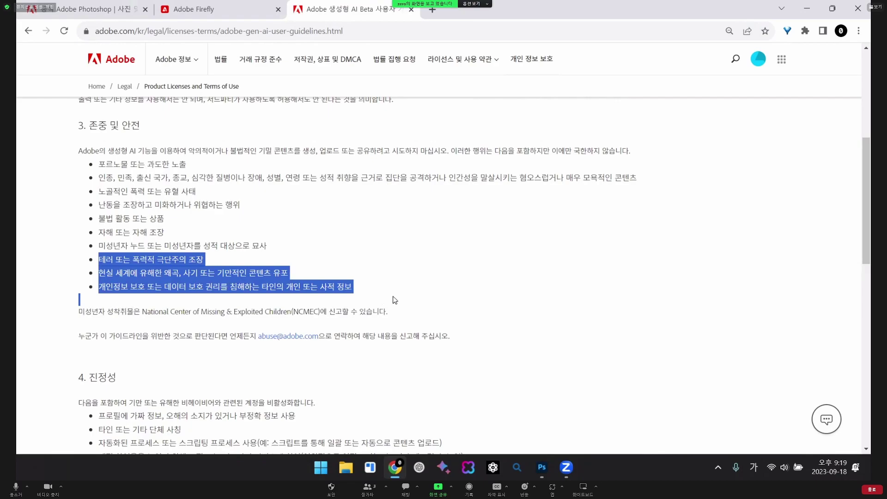
{"action": "left_click", "coordinate": [375, 280]}
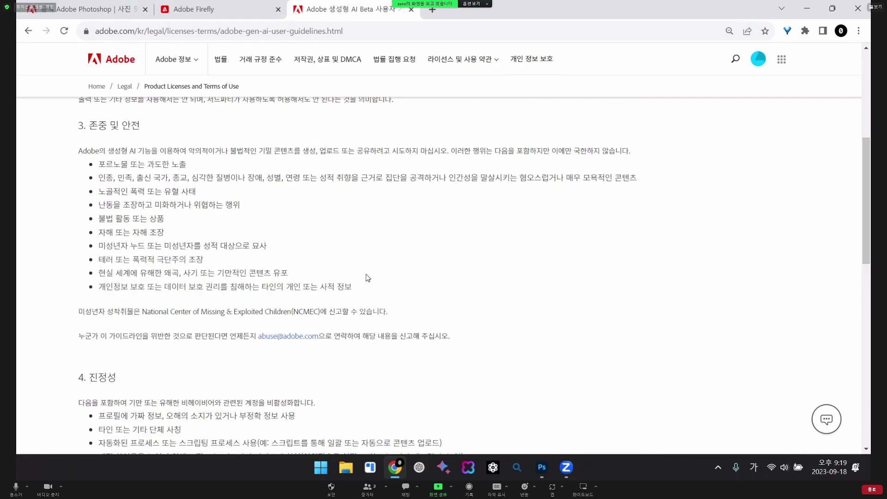
- Go back through the guidelines to review the rules on beta commercial use and AI/ML training
{"action": "scroll", "coordinate": [386, 273], "scroll_direction": "down", "scroll_amount": 1}
{"action": "scroll", "coordinate": [422, 248], "scroll_direction": "up", "scroll_amount": 2}
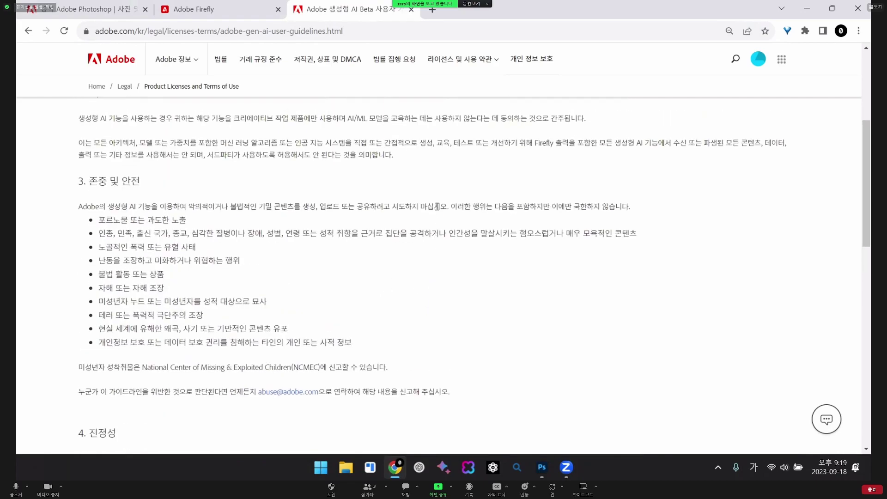
{"action": "scroll", "coordinate": [437, 205], "scroll_direction": "up", "scroll_amount": 1}
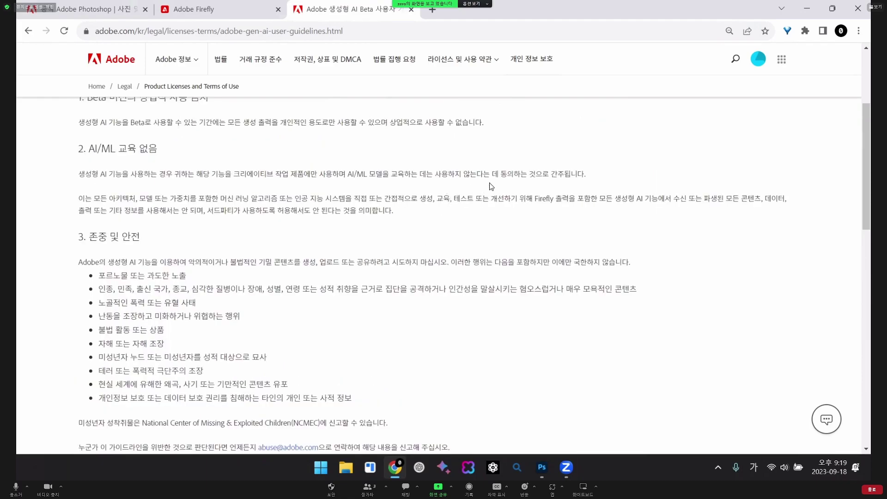
{"action": "scroll", "coordinate": [462, 196], "scroll_direction": "up", "scroll_amount": 2}
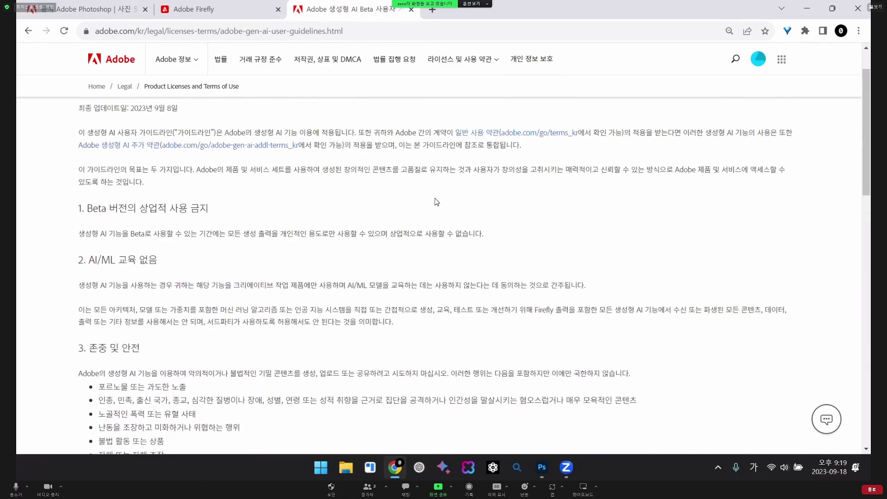
{"action": "scroll", "coordinate": [422, 197], "scroll_direction": "up", "scroll_amount": 1}
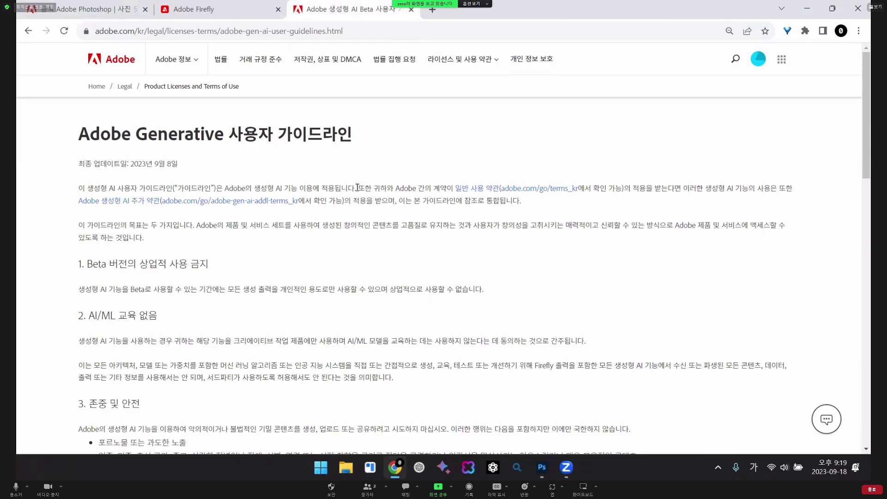
{"action": "scroll", "coordinate": [357, 187], "scroll_direction": "down", "scroll_amount": 3}
- Switch to the Adobe Photoshop product page and view its introduction to generative AI
{"action": "key", "text": "ctrl+shift+Tab"}
{"action": "key", "text": "ctrl+shift+Tab"}
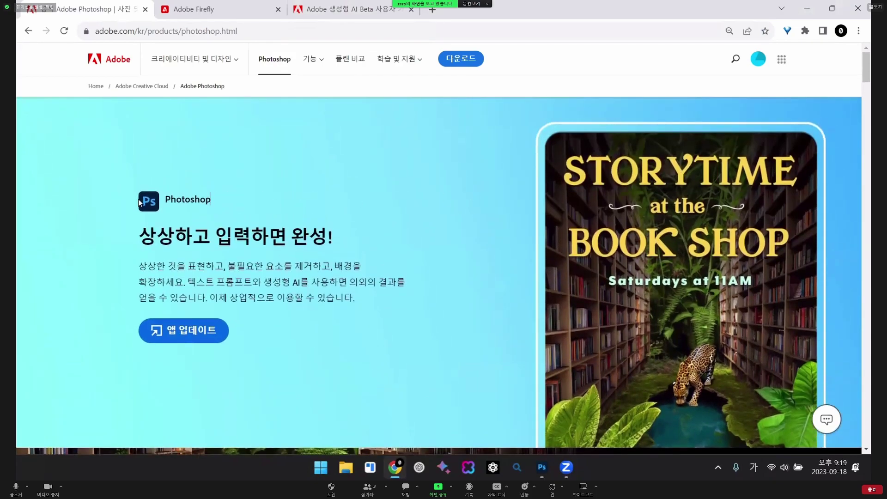
{"action": "scroll", "coordinate": [380, 216], "scroll_direction": "down", "scroll_amount": 1}
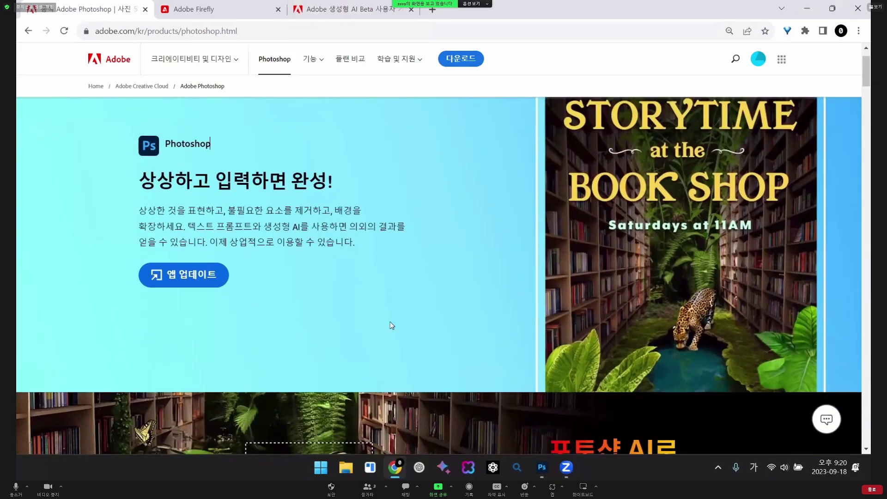
- Switch to Photoshop and create a new document from the Web Minimum preset, 1024 x 768 px at 72 ppi
{"action": "left_click", "coordinate": [541, 467]}
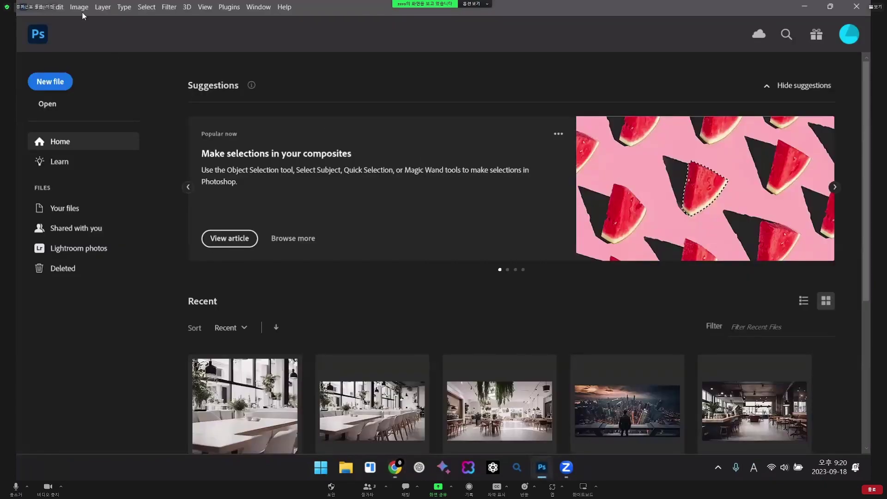
{"action": "left_click", "coordinate": [44, 7]}
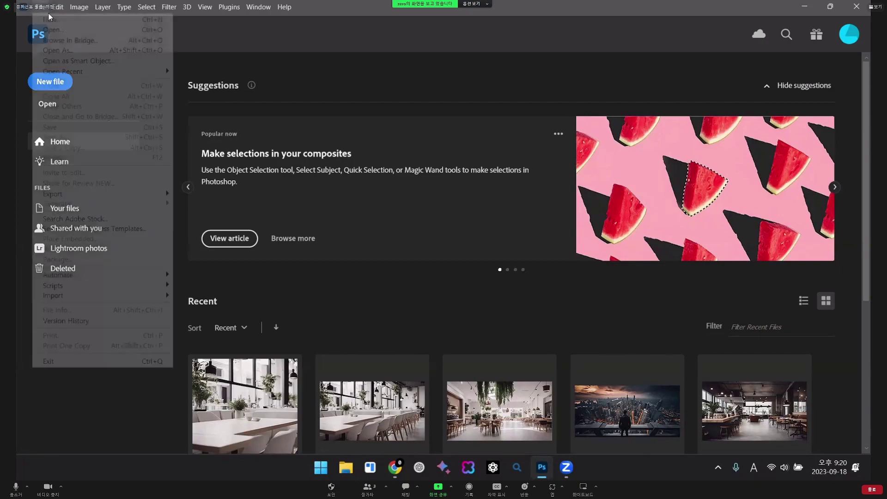
{"action": "left_click", "coordinate": [51, 18]}
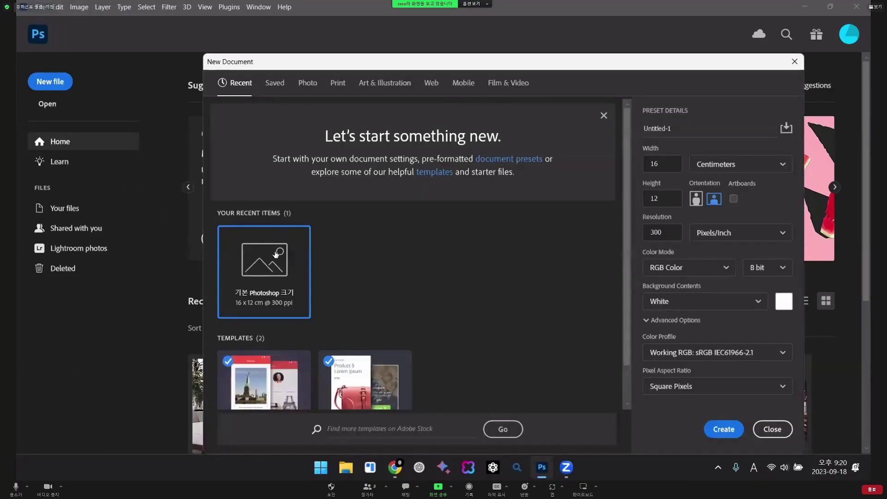
{"action": "left_click", "coordinate": [274, 90]}
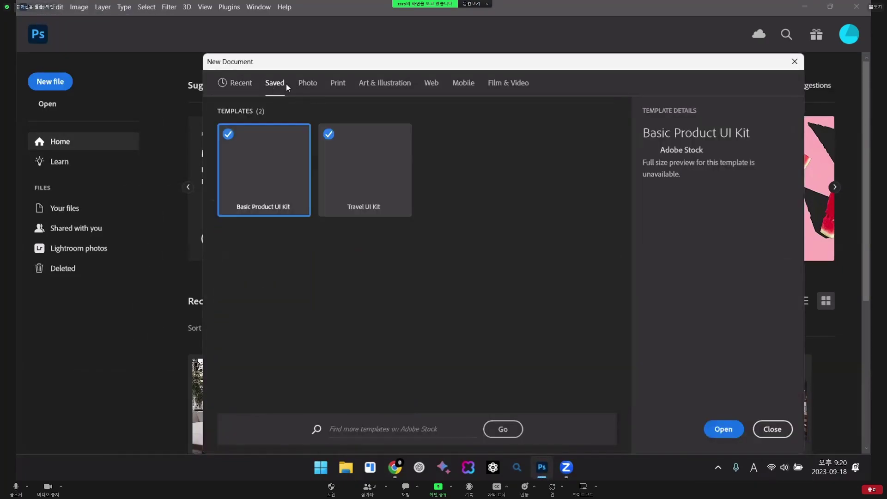
{"action": "left_click", "coordinate": [432, 85]}
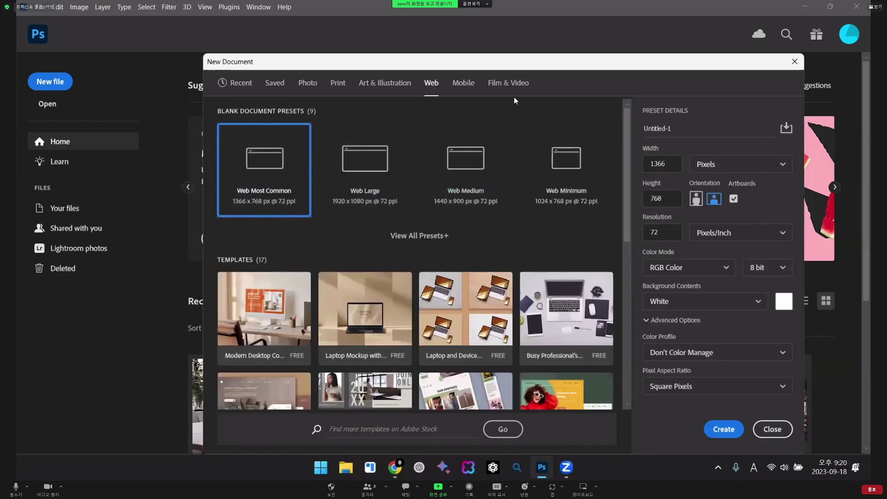
{"action": "double_click", "coordinate": [524, 197]}
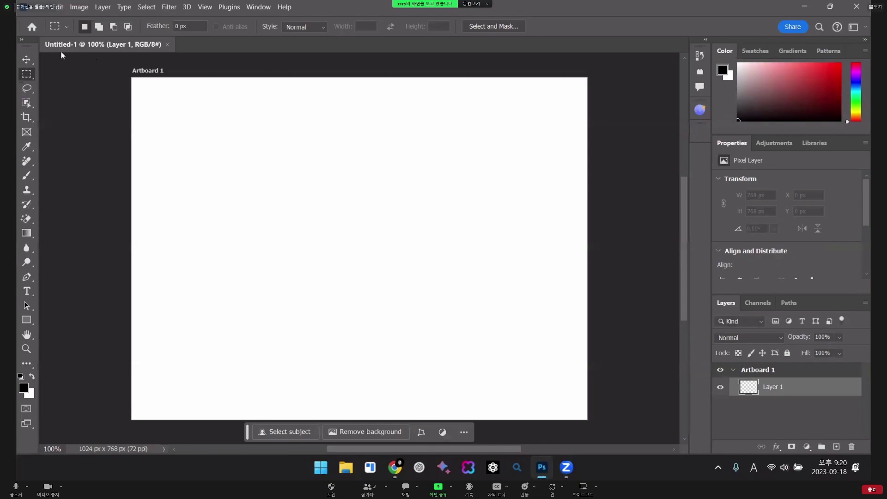
- Draw a rectangular marquee selection about 517 by 437 px in the upper-left part of the artboard
{"action": "left_click_drag", "start_coordinate": [191, 117], "coordinate": [343, 214]}
{"action": "left_click_drag", "start_coordinate": [195, 112], "coordinate": [425, 316]}
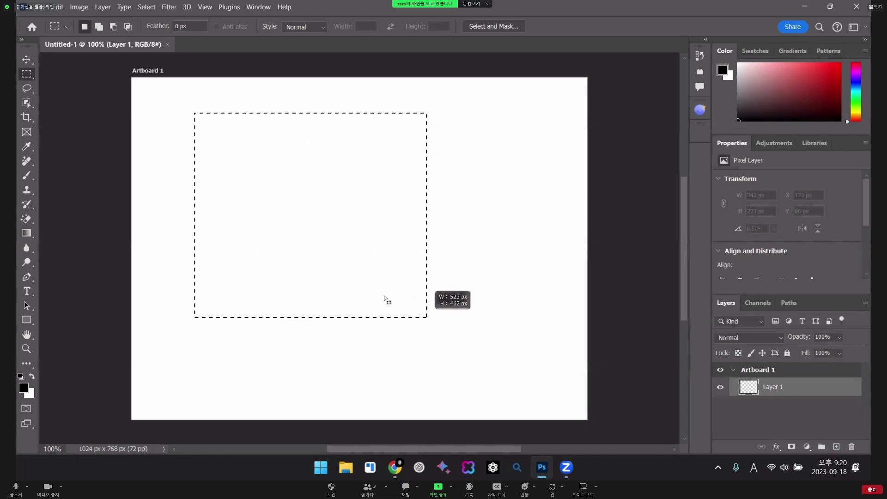
{"action": "left_click", "coordinate": [194, 110]}
{"action": "left_click_drag", "start_coordinate": [194, 111], "coordinate": [319, 217]}
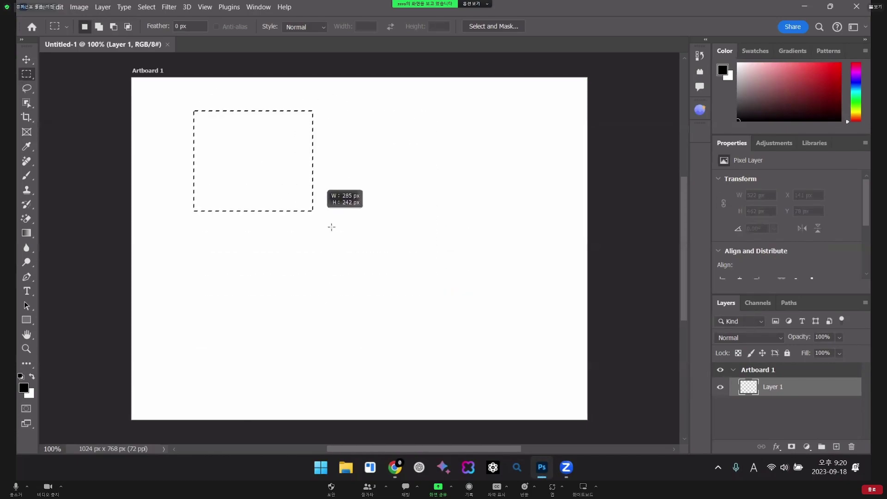
{"action": "left_click_drag", "start_coordinate": [423, 303], "coordinate": [423, 304]}
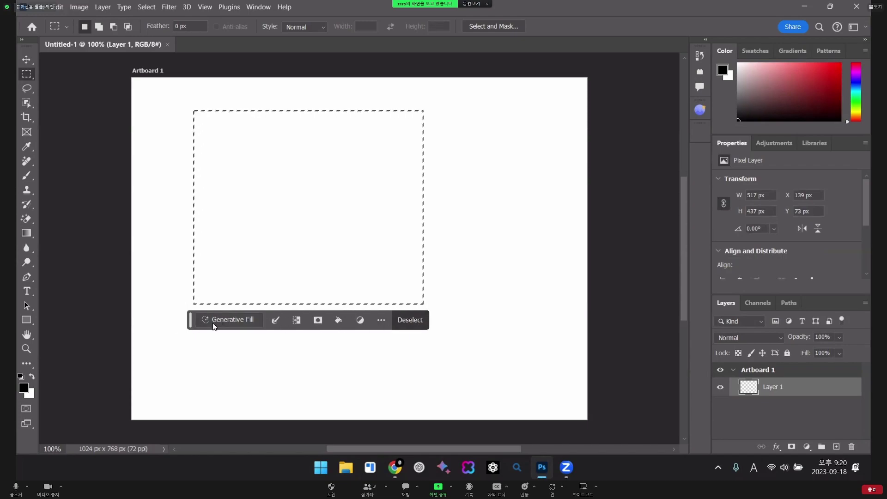
- Run Generative Fill on the selection with the prompt "붉은색 귀여운 용"
{"action": "left_click", "coordinate": [240, 320]}
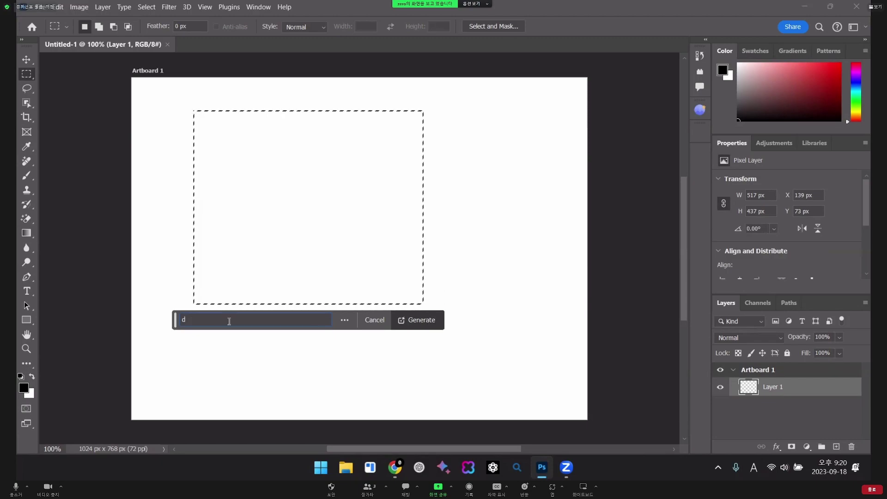
{"action": "key", "text": "Hangul"}
{"action": "type", "text": "ㅌ"}
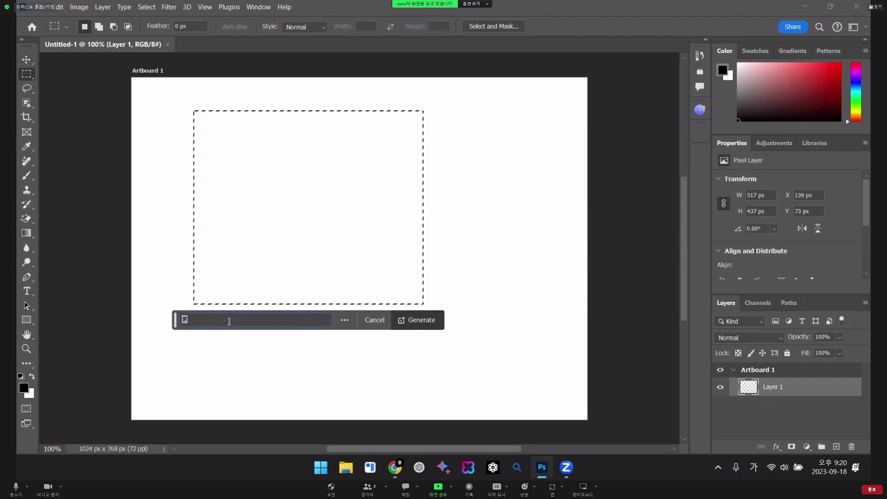
{"action": "type", "text": "은ㅅㅐ무"}
{"action": "type", "text": "귀여운 용"}
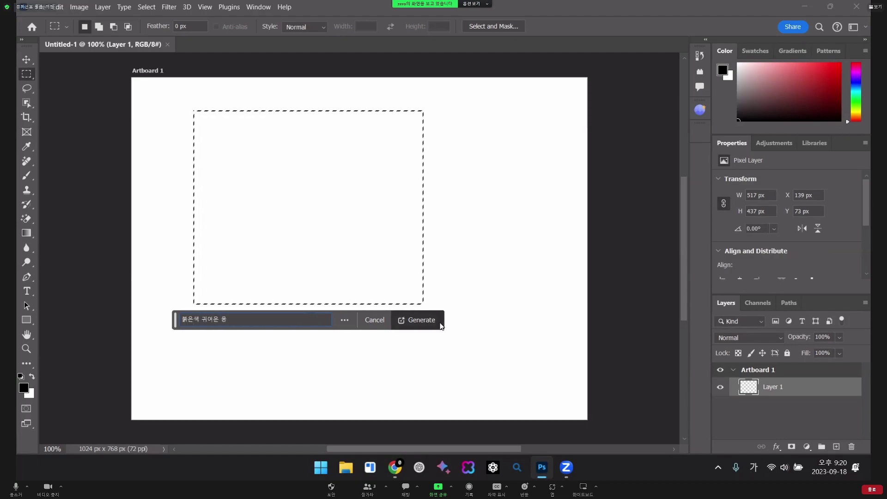
{"action": "left_click", "coordinate": [436, 319]}
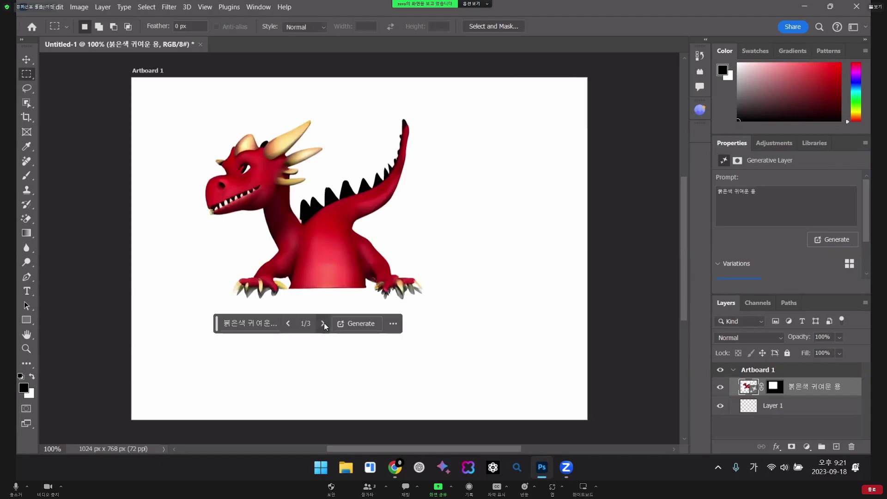
- Compare the generated dragon variations and close the document without saving it
{"action": "left_click", "coordinate": [323, 326]}
{"action": "left_click", "coordinate": [290, 326]}
{"action": "left_click", "coordinate": [323, 324]}
{"action": "left_click", "coordinate": [323, 324]}
{"action": "left_click", "coordinate": [323, 324]}
{"action": "left_click", "coordinate": [323, 324]}
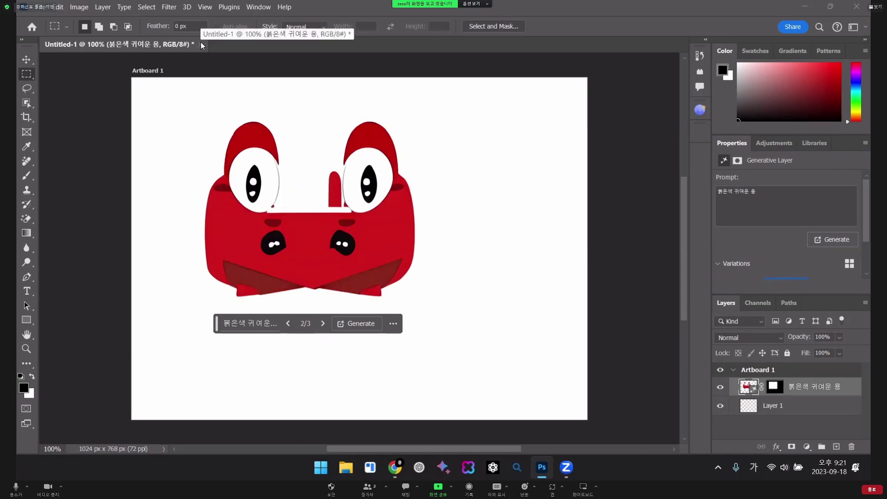
{"action": "left_click", "coordinate": [200, 43]}
{"action": "left_click", "coordinate": [473, 185]}
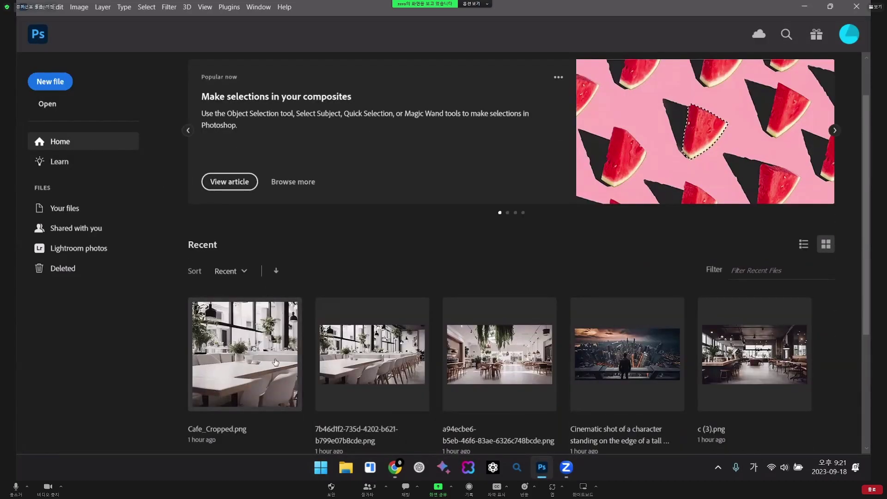
- Open the recent café image c (3).png and check its image size without changing it
{"action": "left_click", "coordinate": [258, 352]}
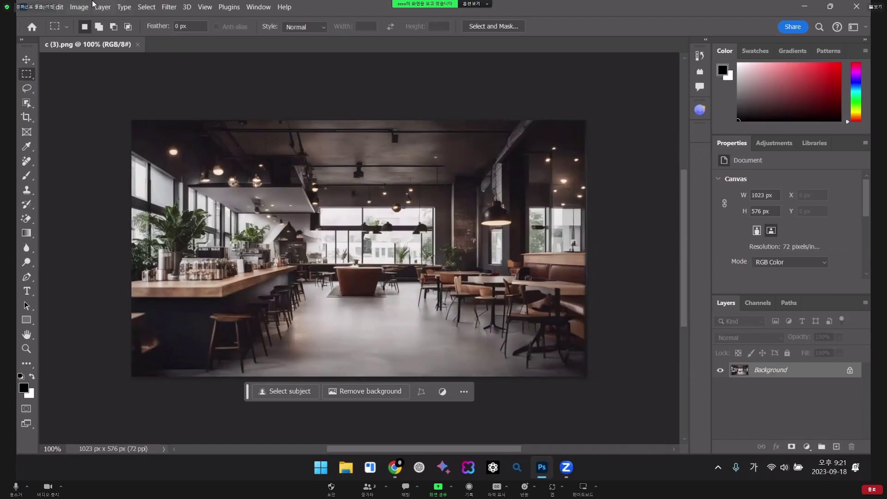
{"action": "left_click", "coordinate": [79, 7]}
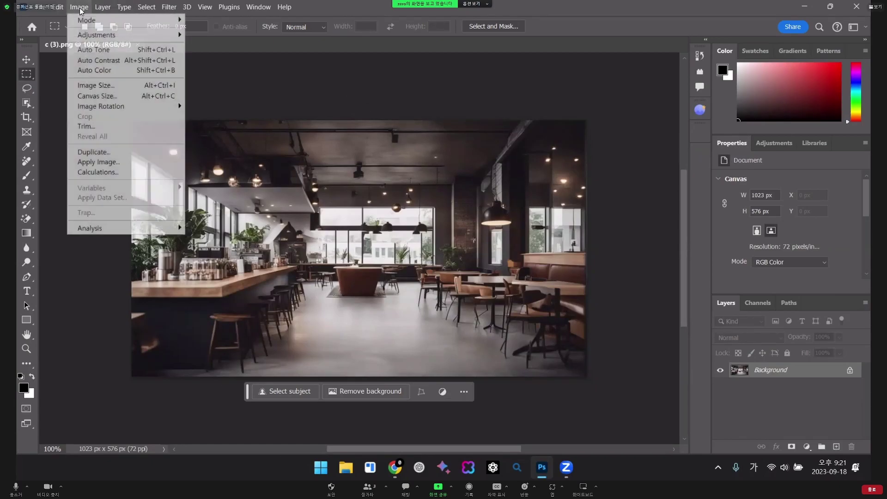
{"action": "left_click", "coordinate": [122, 85]}
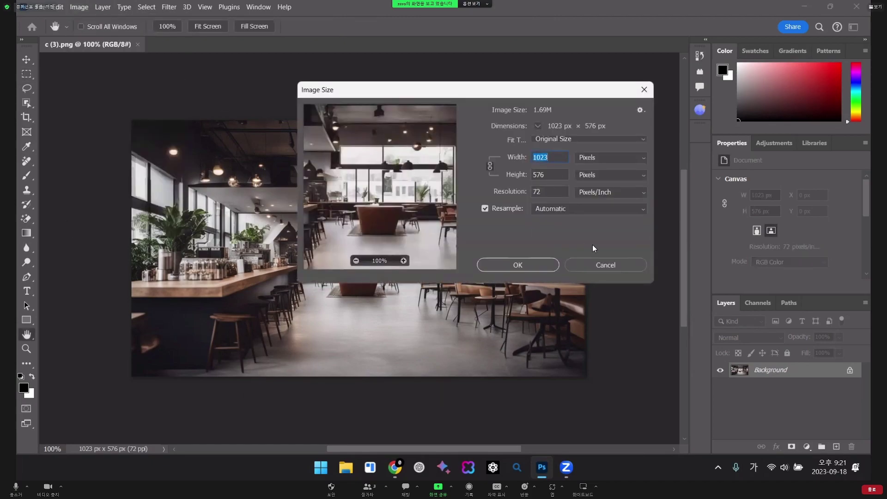
{"action": "left_click", "coordinate": [601, 265]}
- Draw a freehand lasso selection in the middle of the café, covering the open floor, the brown armchair and part of the windows
{"action": "key", "text": "z"}
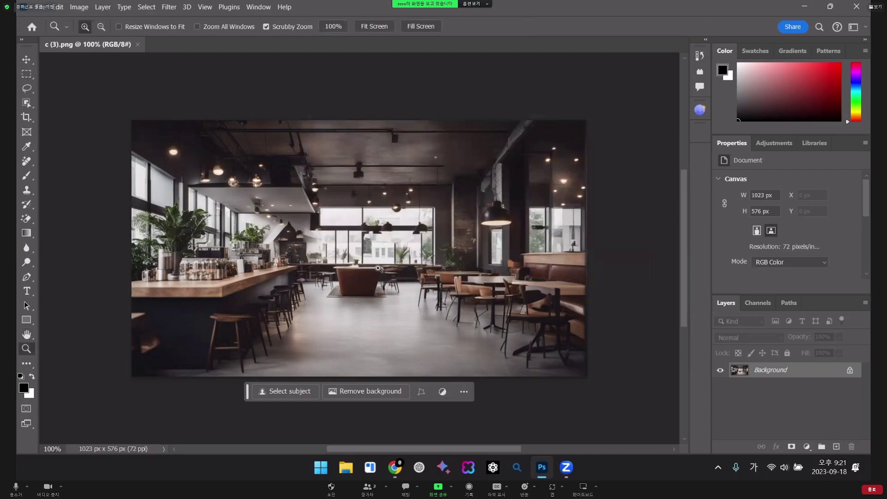
{"action": "left_click", "coordinate": [378, 275]}
{"action": "left_click_drag", "start_coordinate": [307, 298], "coordinate": [176, 300]}
{"action": "left_click", "coordinate": [26, 87]}
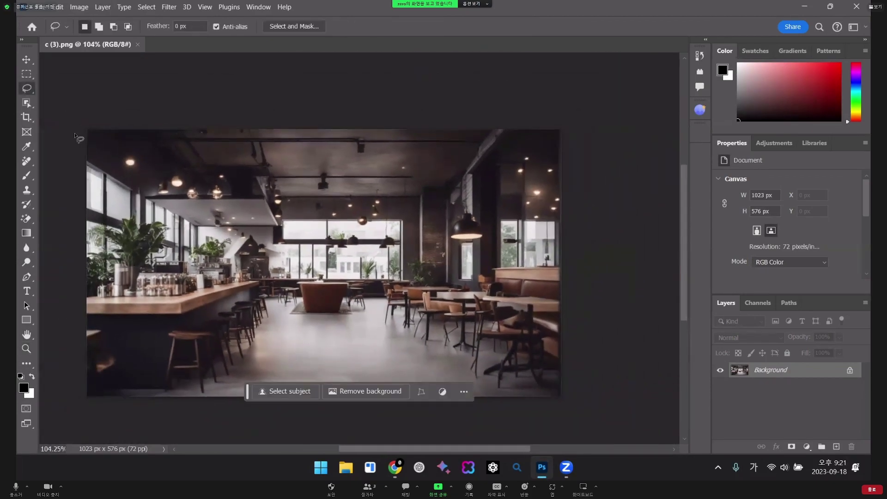
{"action": "right_click", "coordinate": [36, 91]}
{"action": "left_click", "coordinate": [61, 89]}
{"action": "mouse_move", "coordinate": [347, 372]}
{"action": "left_mouse_down"}
{"action": "mouse_move", "coordinate": [317, 365]}
{"action": "mouse_move", "coordinate": [296, 339]}
{"action": "left_mouse_up"}
{"action": "mouse_move", "coordinate": [332, 235]}
{"action": "left_mouse_down"}
{"action": "mouse_move", "coordinate": [383, 223]}
{"action": "mouse_move", "coordinate": [403, 324]}
{"action": "left_mouse_up"}
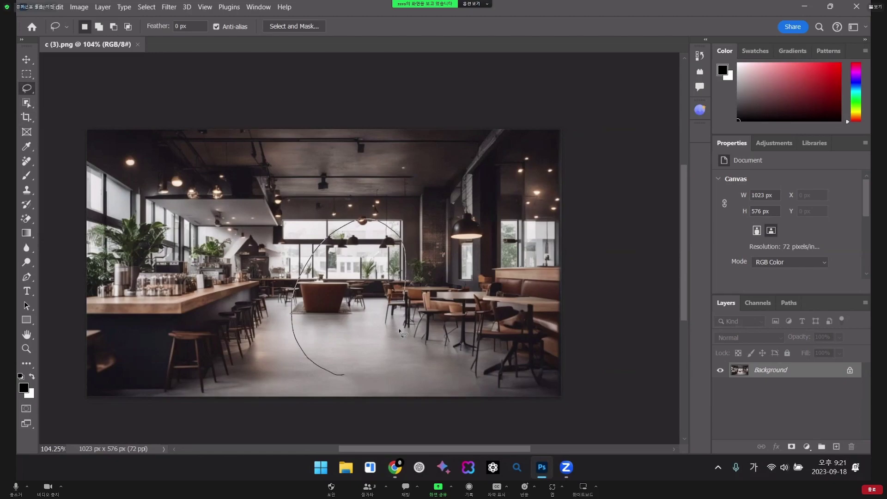
{"action": "left_click_drag", "start_coordinate": [344, 379], "coordinate": [345, 376]}
- Run Generative Fill on the selection with the prompt "plant"
{"action": "left_click", "coordinate": [270, 386]}
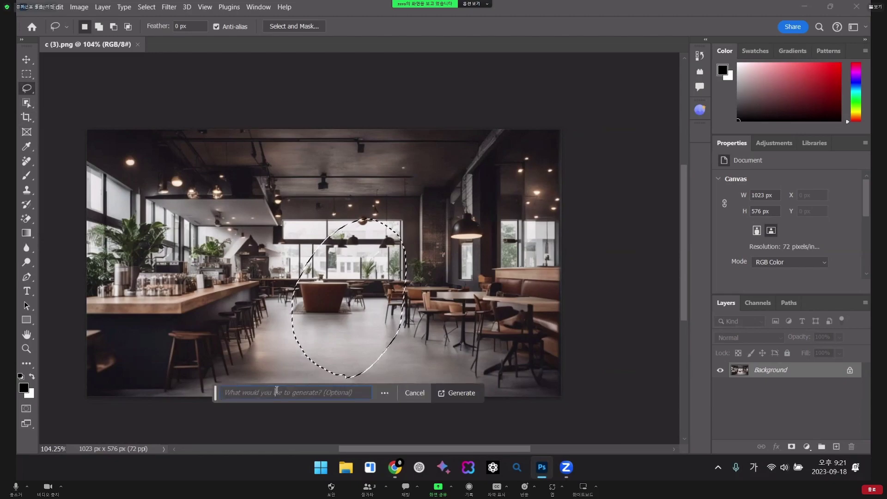
{"action": "key", "text": "Hangul"}
{"action": "type", "text": "pla"}
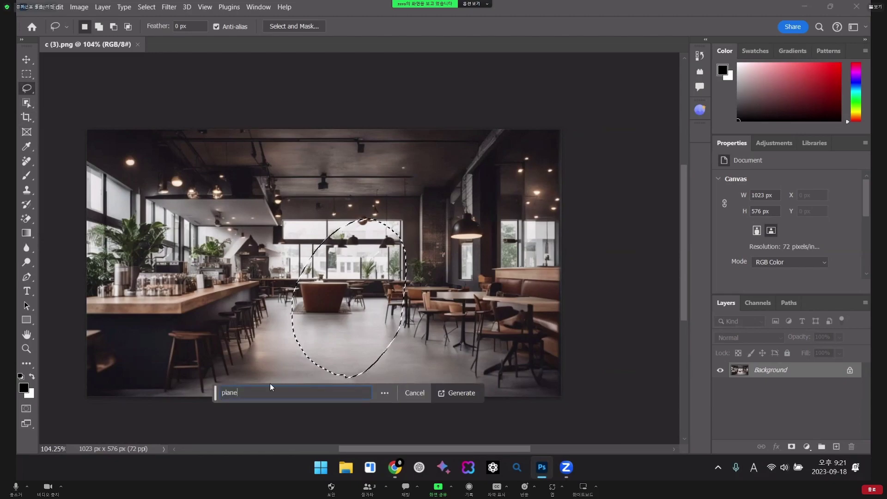
{"action": "type", "text": "nt"}
{"action": "left_click", "coordinate": [451, 392]}
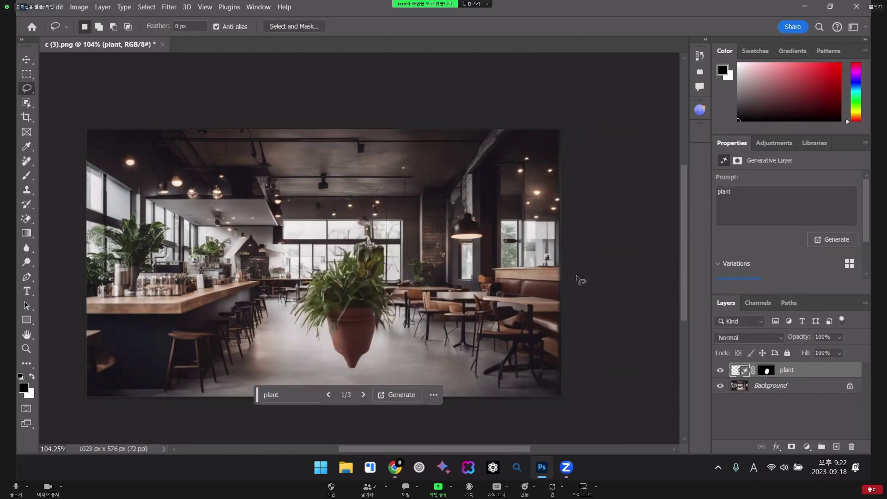
- Compare the generated plant variations and show the second one
{"action": "left_click", "coordinate": [362, 395]}
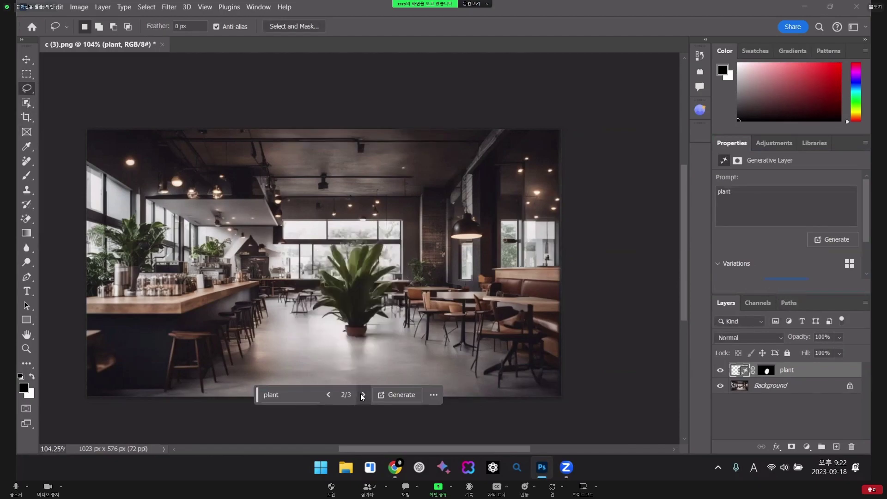
{"action": "left_click", "coordinate": [363, 395]}
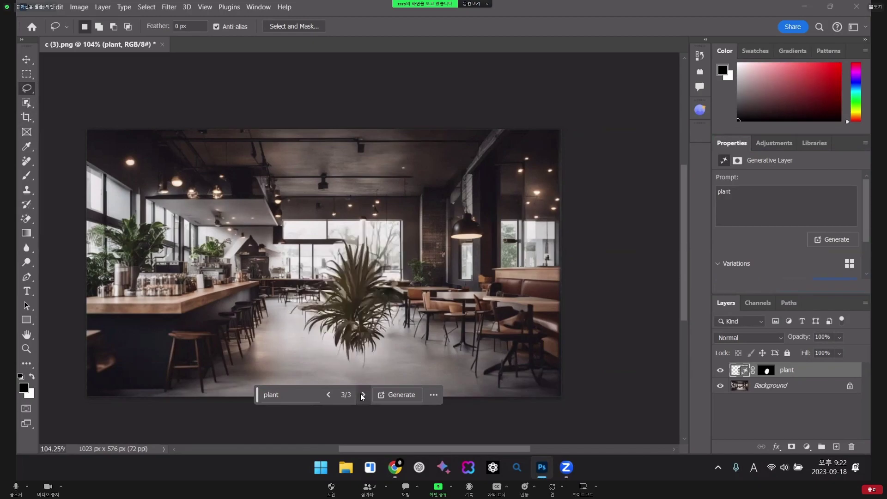
{"action": "left_click", "coordinate": [363, 395]}
{"action": "left_click", "coordinate": [329, 395]}
{"action": "left_click", "coordinate": [364, 395]}
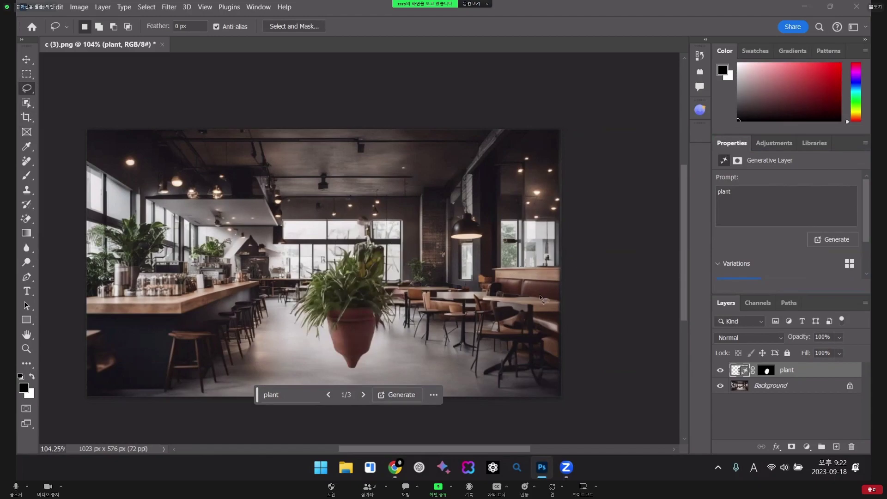
{"action": "left_click", "coordinate": [363, 396]}
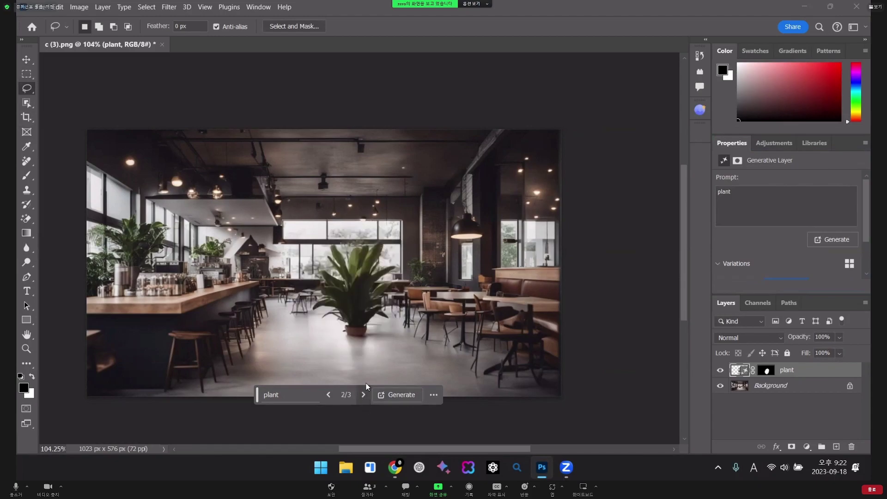
- Close c (3).png without saving it and open Cafe_Cropped.png
{"action": "left_click", "coordinate": [162, 44]}
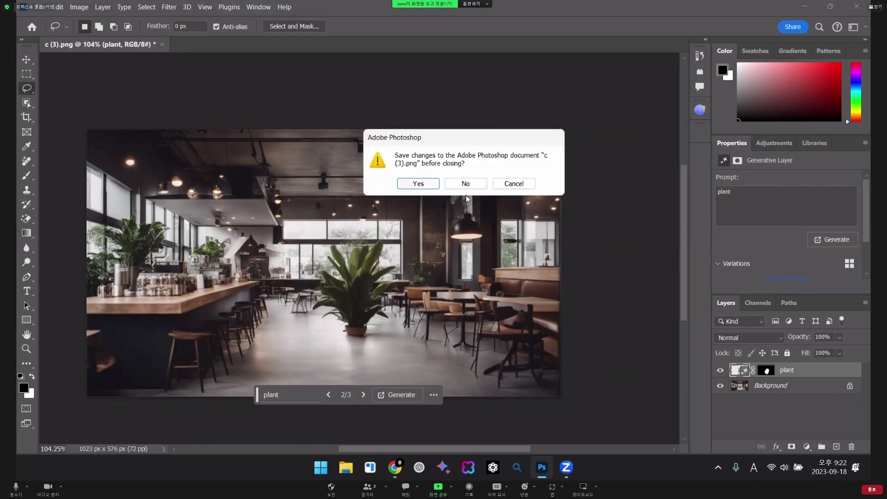
{"action": "left_click", "coordinate": [463, 182]}
{"action": "left_click", "coordinate": [353, 350]}
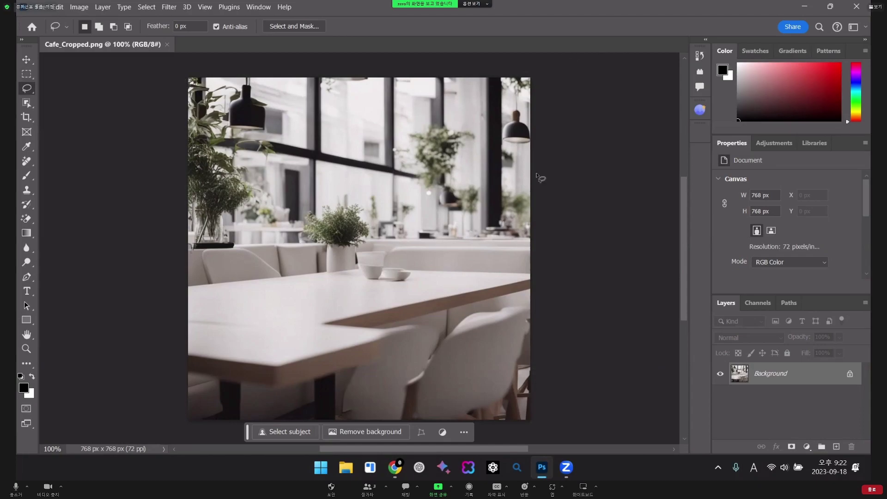
- Widen the canvas beyond the image's right edge to about 1155 px and fill the new area with Generative Expand, using no prompt
{"action": "left_click", "coordinate": [26, 347]}
{"action": "left_click_drag", "start_coordinate": [420, 217], "coordinate": [392, 218]}
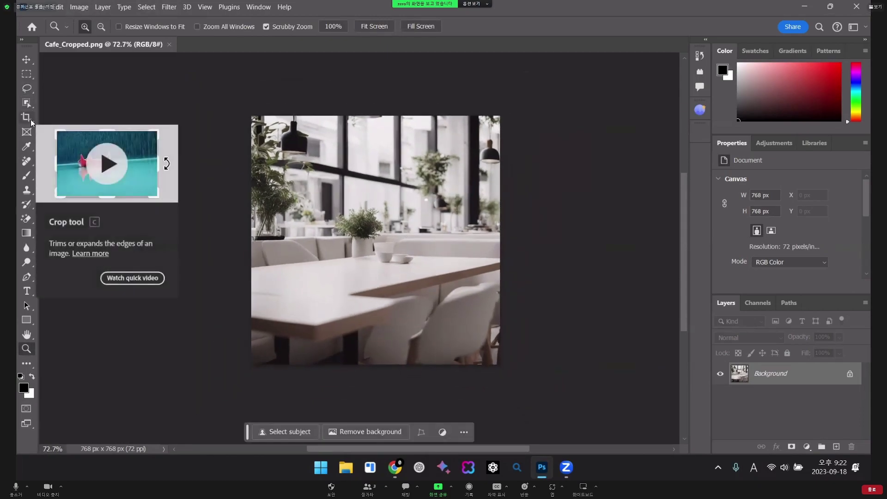
{"action": "left_click", "coordinate": [28, 120]}
{"action": "left_click", "coordinate": [503, 238]}
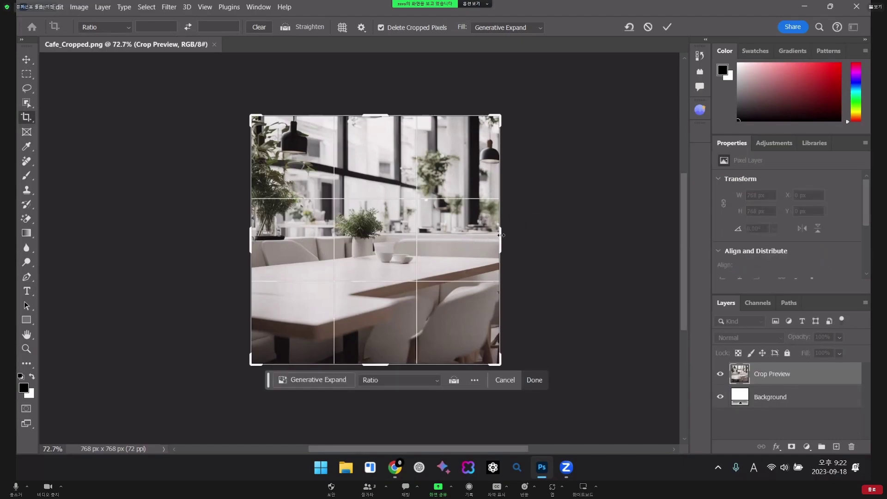
{"action": "left_click_drag", "start_coordinate": [501, 236], "coordinate": [564, 230]}
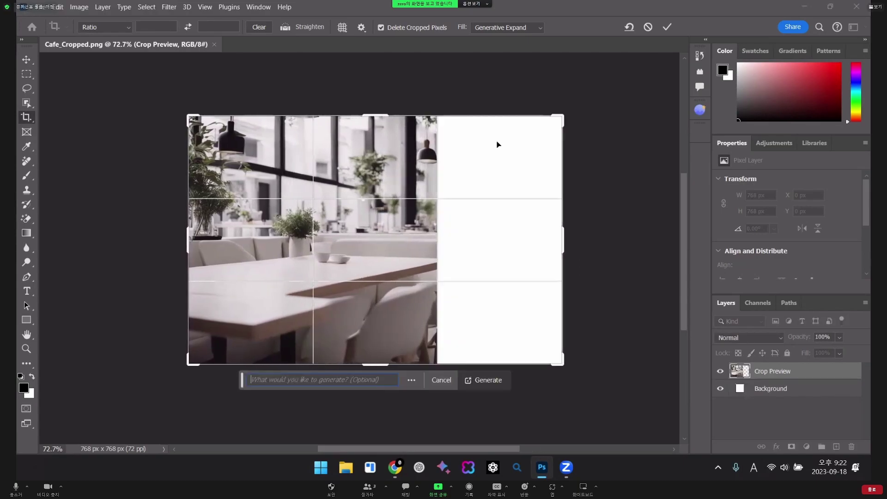
{"action": "left_click", "coordinate": [480, 382]}
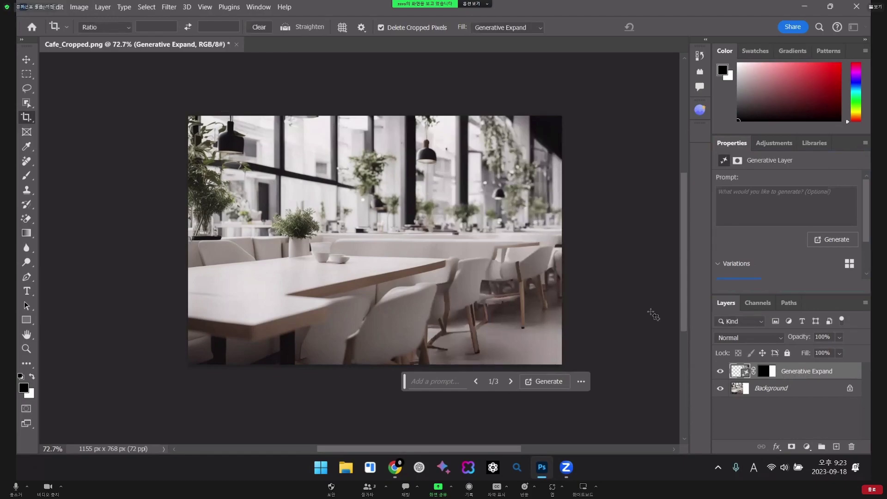
- Compare the expansion variations, choose the second one and merge the Generative Expand layer into the Background
{"action": "left_click", "coordinate": [511, 382]}
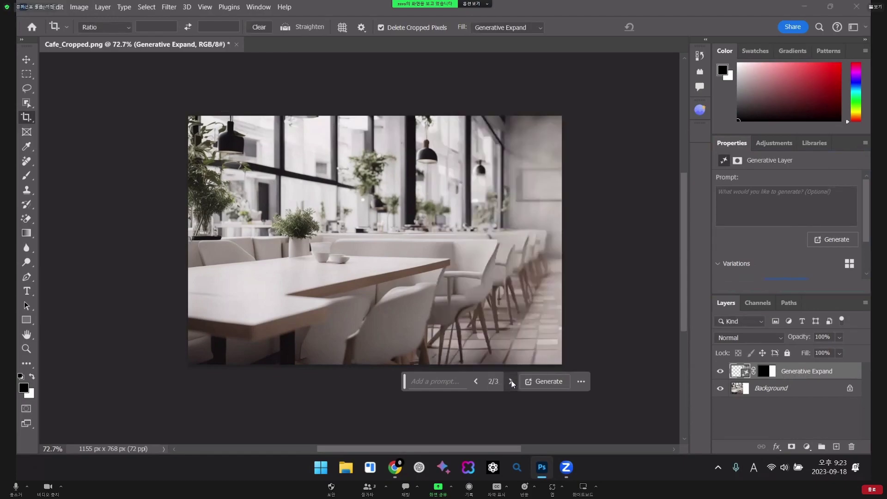
{"action": "left_click", "coordinate": [511, 380]}
{"action": "left_click", "coordinate": [511, 381]}
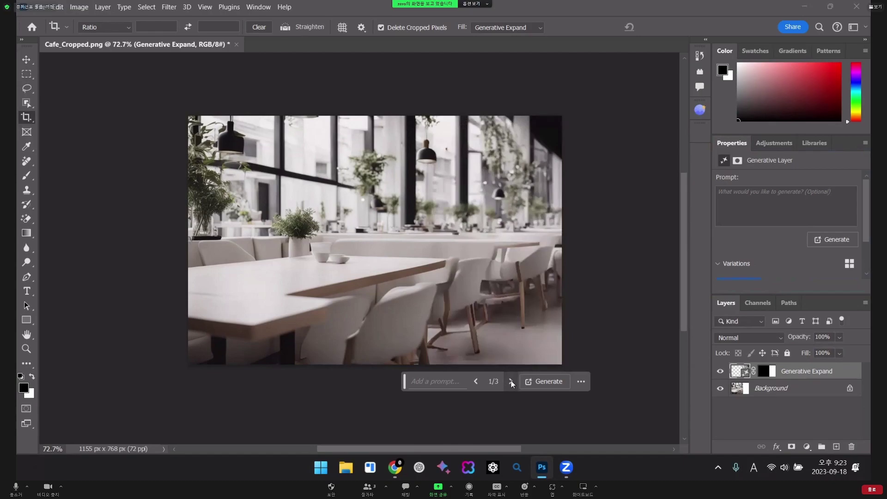
{"action": "left_click", "coordinate": [511, 381]}
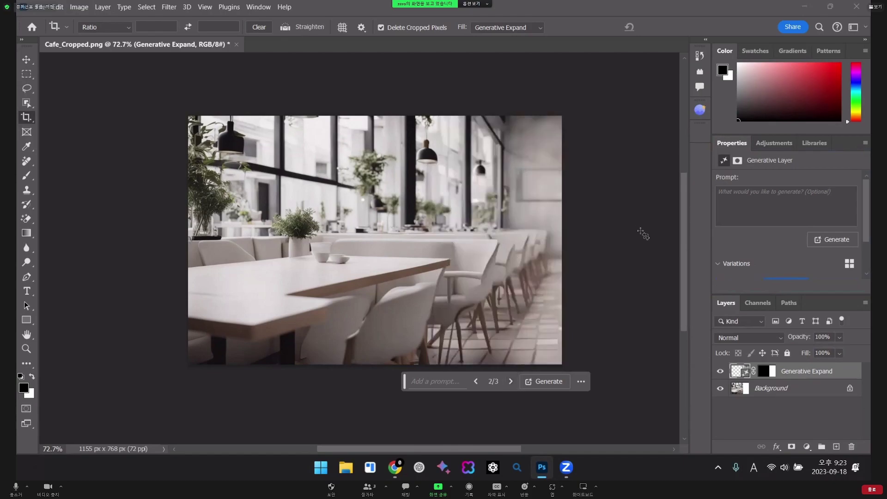
{"action": "left_click", "coordinate": [26, 74]}
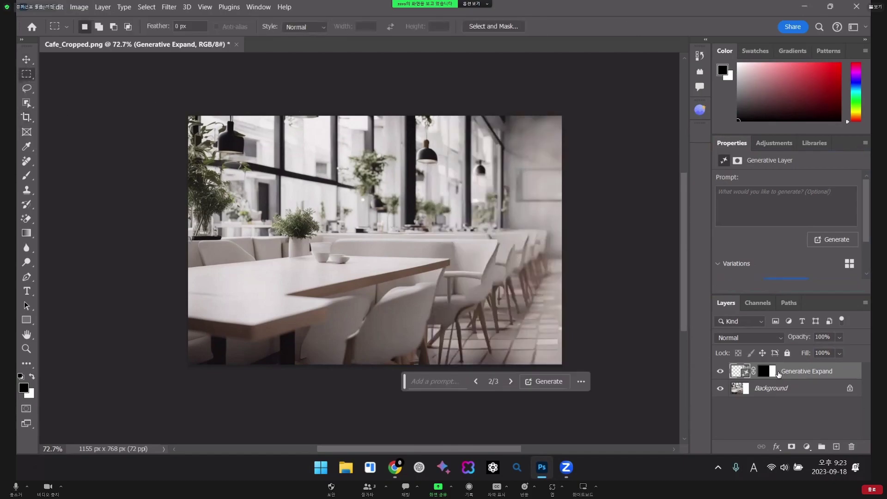
{"action": "key", "text": "ctrl+e"}
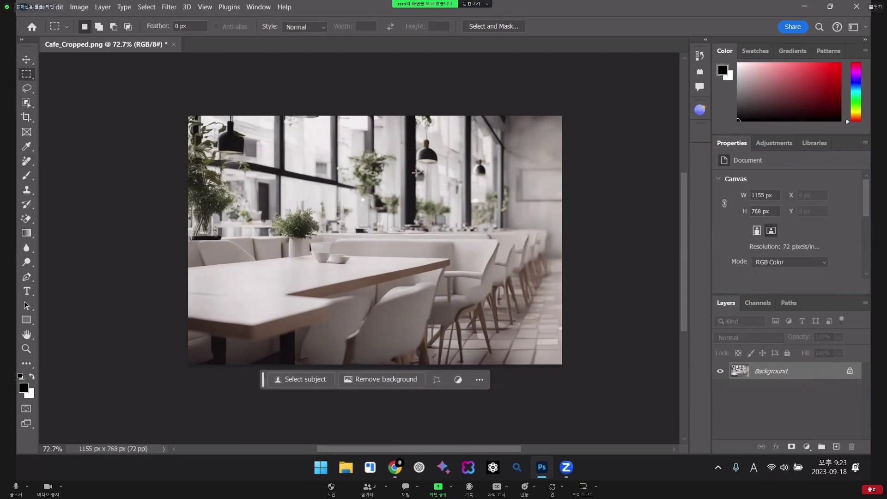
- Paint over the larger pendant lamp right of the image centre with the Remove Tool at brush size 100 to erase it
{"action": "left_click", "coordinate": [29, 165]}
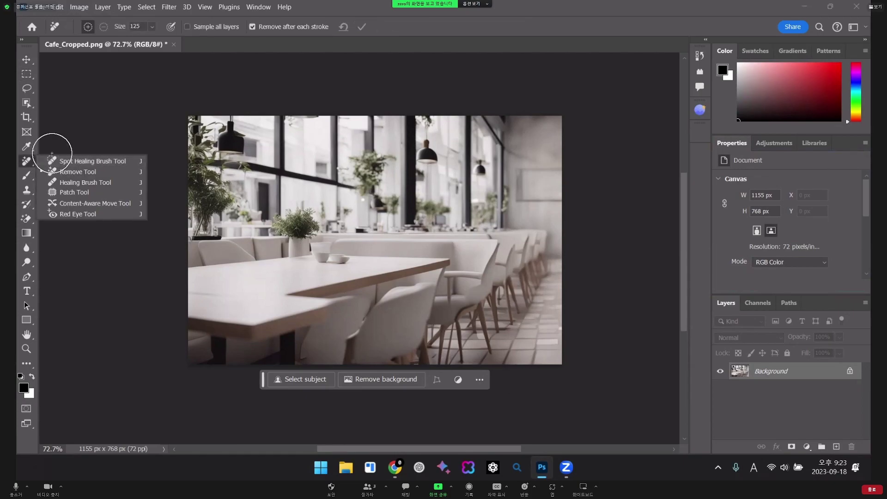
{"action": "left_click", "coordinate": [29, 165]}
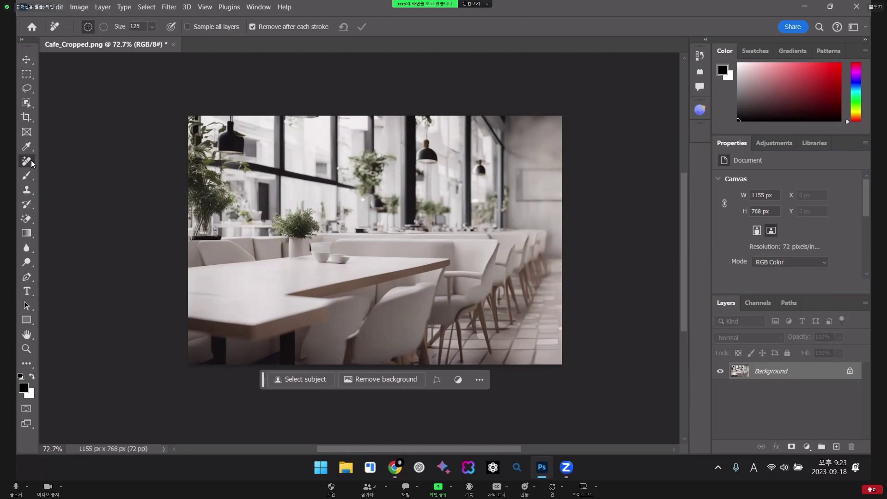
{"action": "left_click", "coordinate": [27, 163]}
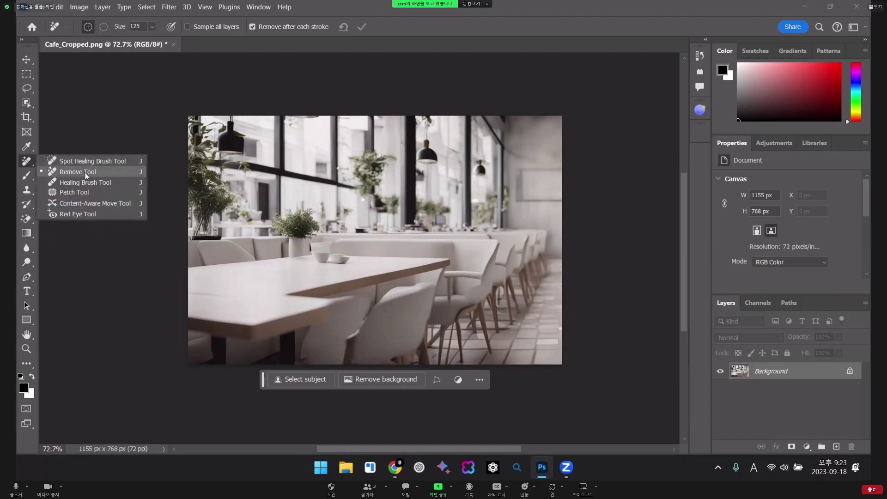
{"action": "left_click", "coordinate": [86, 171]}
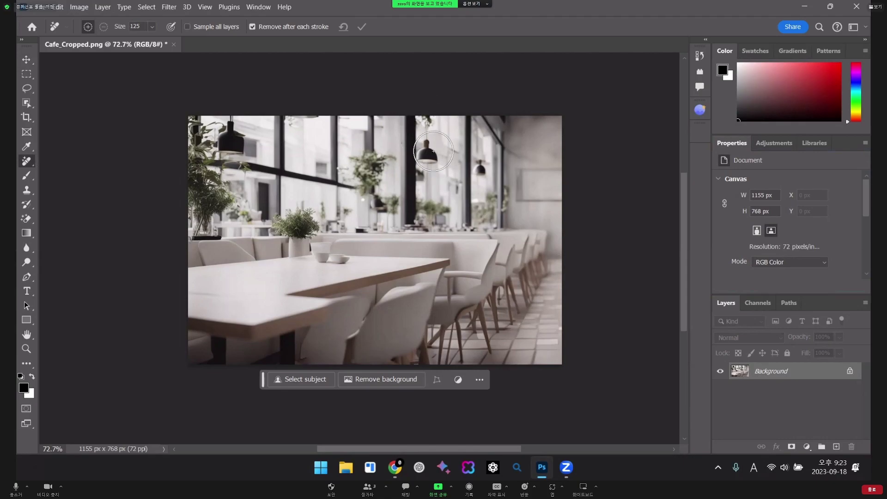
{"action": "key", "text": "bracketleft"}
{"action": "left_click_drag", "start_coordinate": [427, 161], "coordinate": [420, 119]}
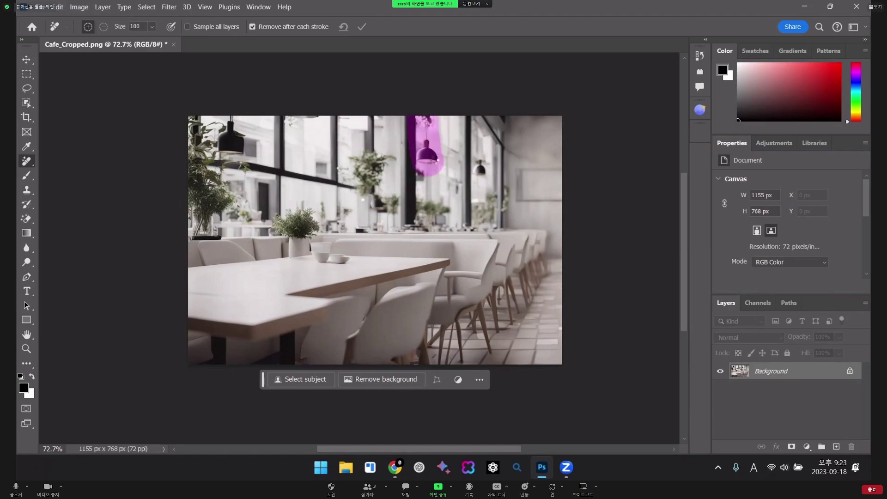
- Erase the small pendant lamp, the hanging plant, the table plant with cups, the left-hand foliage and the wall frame with the Remove Tool
{"action": "left_click_drag", "start_coordinate": [481, 173], "coordinate": [487, 124]}
{"action": "mouse_move", "coordinate": [385, 183]}
{"action": "left_mouse_down"}
{"action": "mouse_move", "coordinate": [365, 170]}
{"action": "mouse_move", "coordinate": [384, 154]}
{"action": "left_mouse_up"}
{"action": "mouse_move", "coordinate": [293, 211]}
{"action": "left_mouse_down"}
{"action": "mouse_move", "coordinate": [313, 245]}
{"action": "mouse_move", "coordinate": [364, 257]}
{"action": "left_mouse_up"}
{"action": "mouse_move", "coordinate": [203, 201]}
{"action": "left_mouse_down"}
{"action": "mouse_move", "coordinate": [204, 153]}
{"action": "mouse_move", "coordinate": [225, 181]}
{"action": "mouse_move", "coordinate": [199, 217]}
{"action": "mouse_move", "coordinate": [222, 134]}
{"action": "left_mouse_up"}
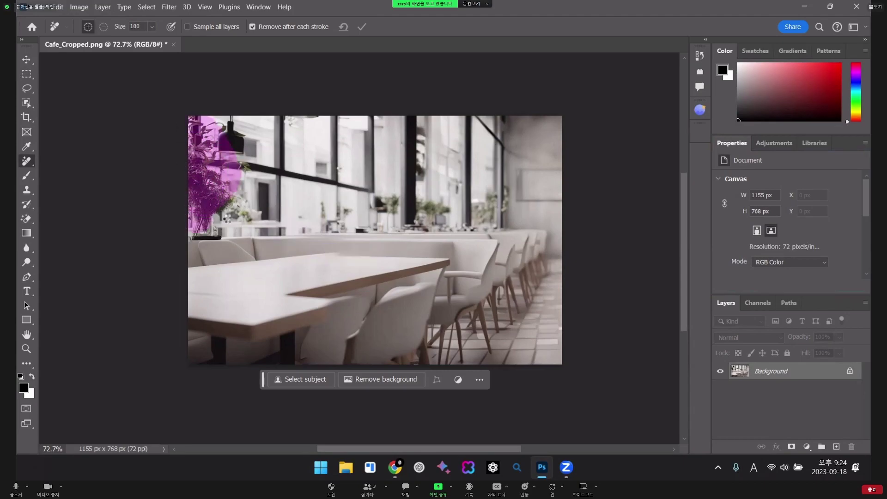
{"action": "mouse_move", "coordinate": [506, 174]}
{"action": "left_mouse_down"}
{"action": "mouse_move", "coordinate": [507, 208]}
{"action": "mouse_move", "coordinate": [513, 169]}
{"action": "mouse_move", "coordinate": [527, 185]}
{"action": "mouse_move", "coordinate": [565, 167]}
{"action": "mouse_move", "coordinate": [524, 159]}
{"action": "mouse_move", "coordinate": [549, 163]}
{"action": "left_mouse_up"}
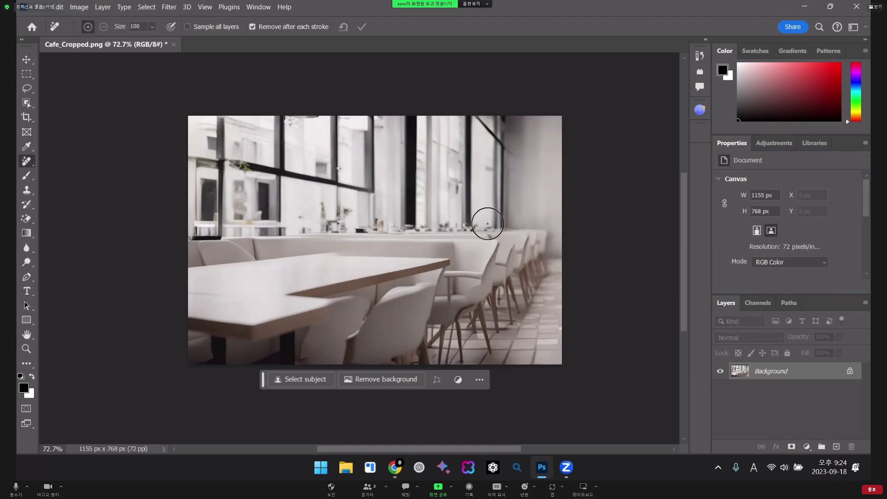
- Try to erase the small items along the window ledge behind the bench with the Remove Tool, and undo the stroke
{"action": "left_click_drag", "start_coordinate": [326, 228], "coordinate": [489, 222]}
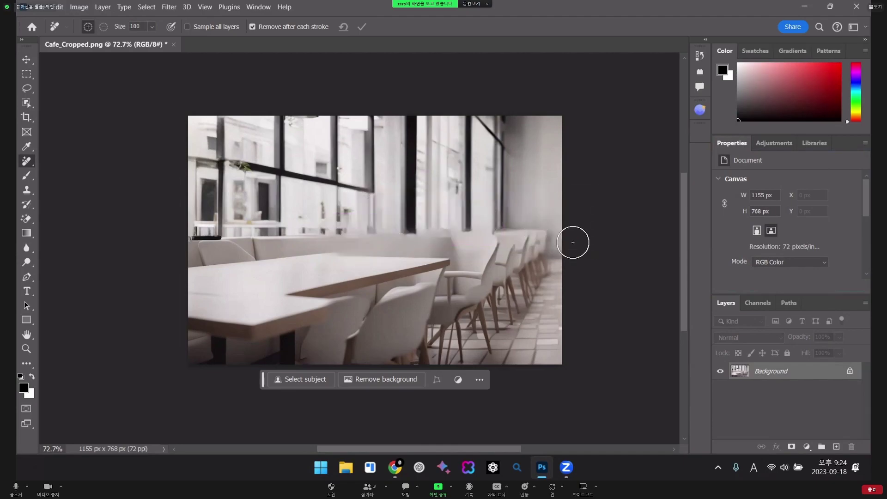
{"action": "key", "text": "ctrl+z"}
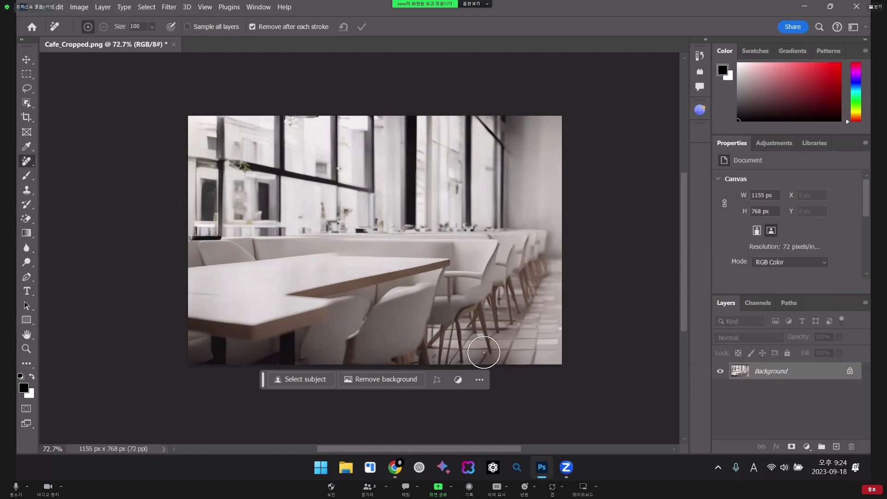
- Lasso an area above the front tabletop and fill it with Generative Fill using the prompt "wild flower with vase"
{"action": "right_click", "coordinate": [27, 162]}
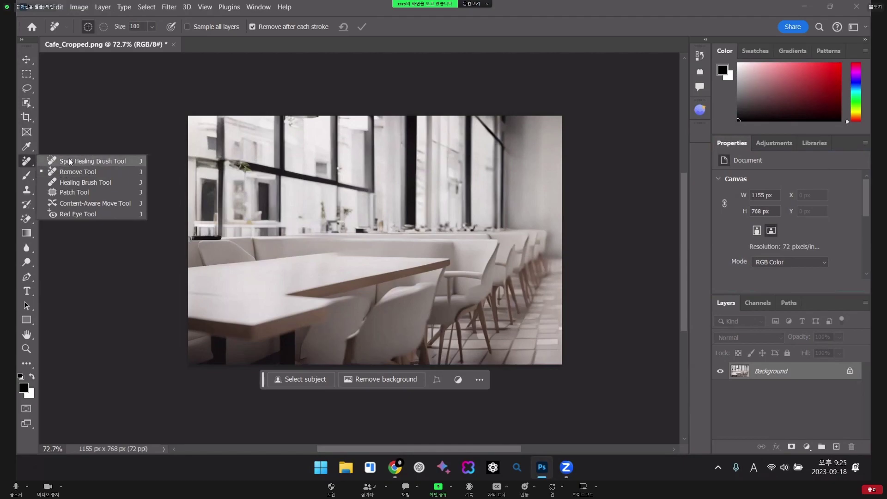
{"action": "left_click", "coordinate": [68, 160]}
{"action": "left_click", "coordinate": [27, 88]}
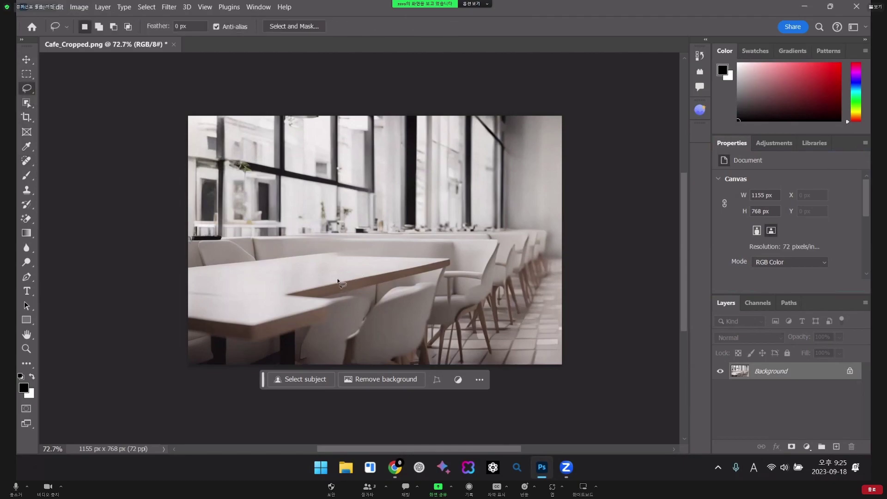
{"action": "left_click_drag", "start_coordinate": [340, 283], "coordinate": [298, 256]}
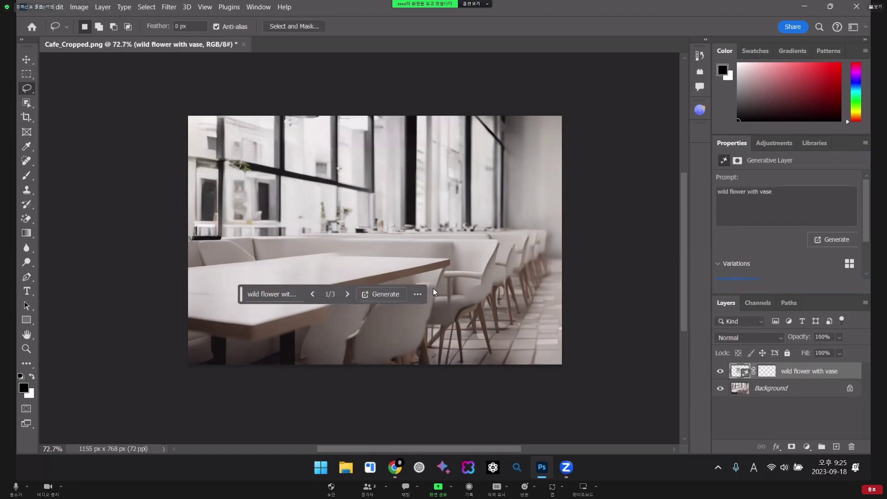
- Compare the generated flower vase variations and keep the third one with yellow flowers
{"action": "left_click", "coordinate": [346, 294]}
{"action": "left_click", "coordinate": [347, 294]}
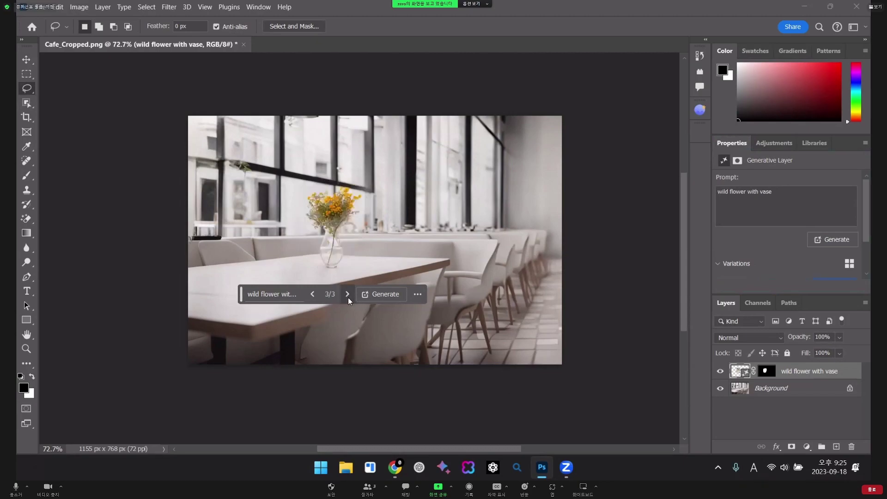
{"action": "left_click", "coordinate": [348, 298]}
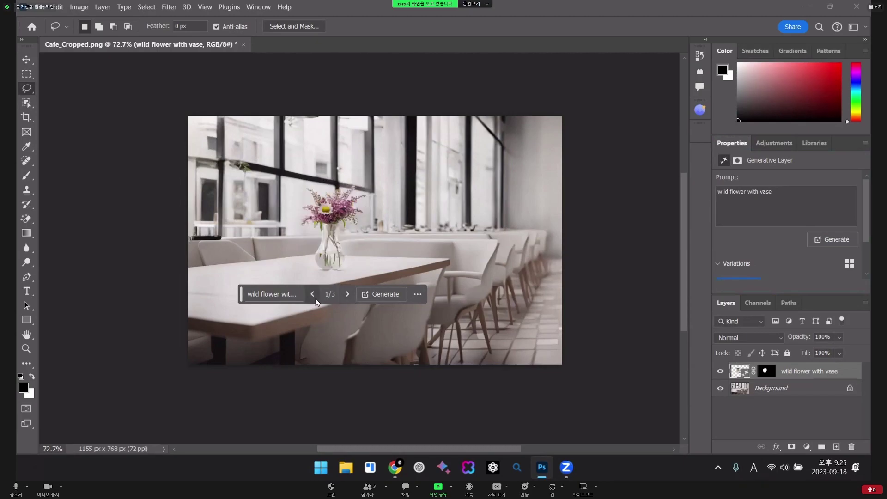
{"action": "left_click", "coordinate": [318, 295]}
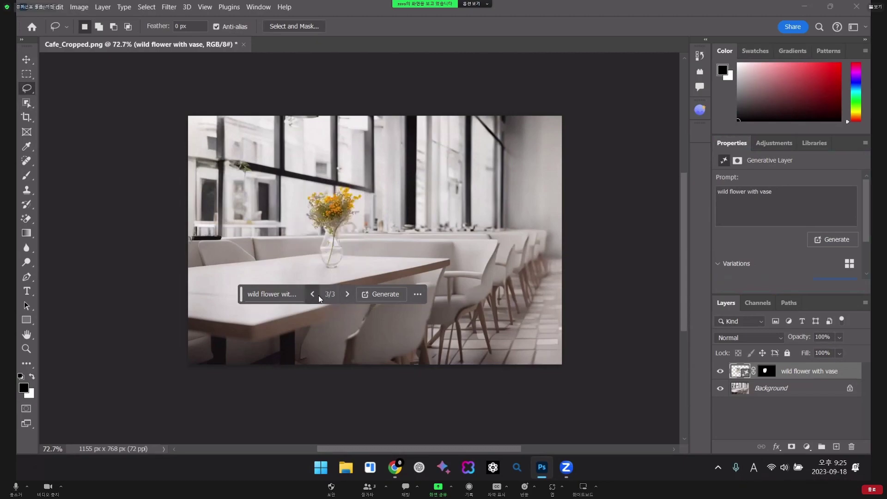
{"action": "left_click", "coordinate": [348, 295]}
{"action": "left_click", "coordinate": [348, 295]}
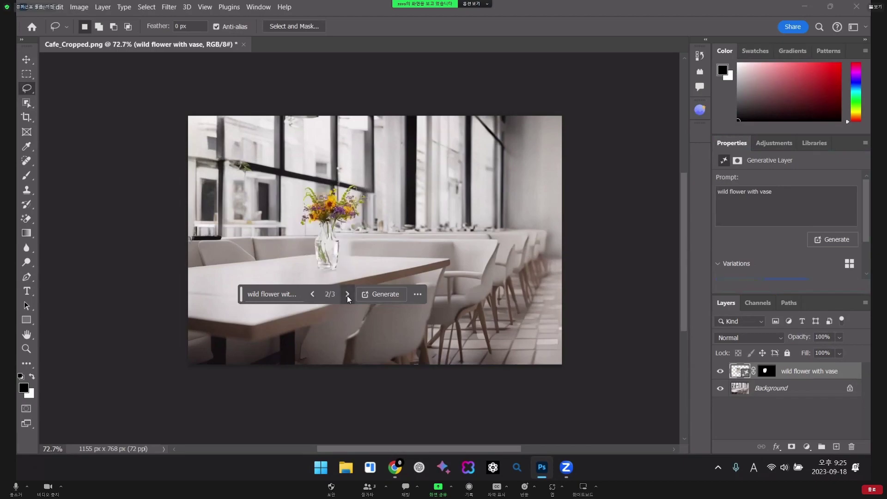
{"action": "left_click", "coordinate": [311, 296]}
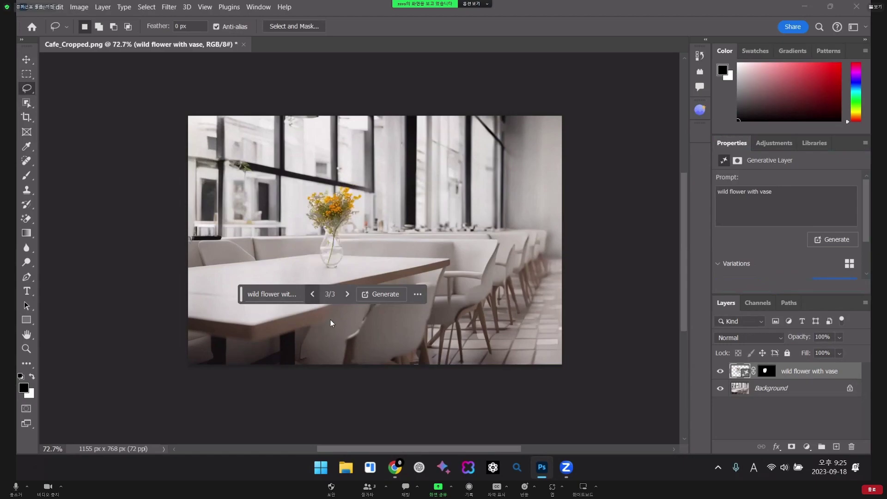
- Switch to Adobe Firefly in the browser and generate Text to image results from the prompt "interior"
{"action": "left_click", "coordinate": [26, 73]}
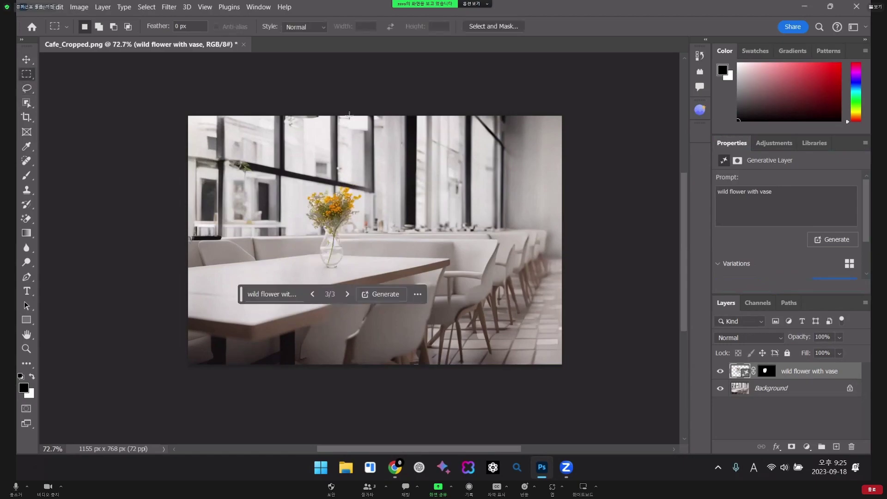
{"action": "mouse_move", "coordinate": [402, 459]}
{"action": "left_click", "coordinate": [398, 406]}
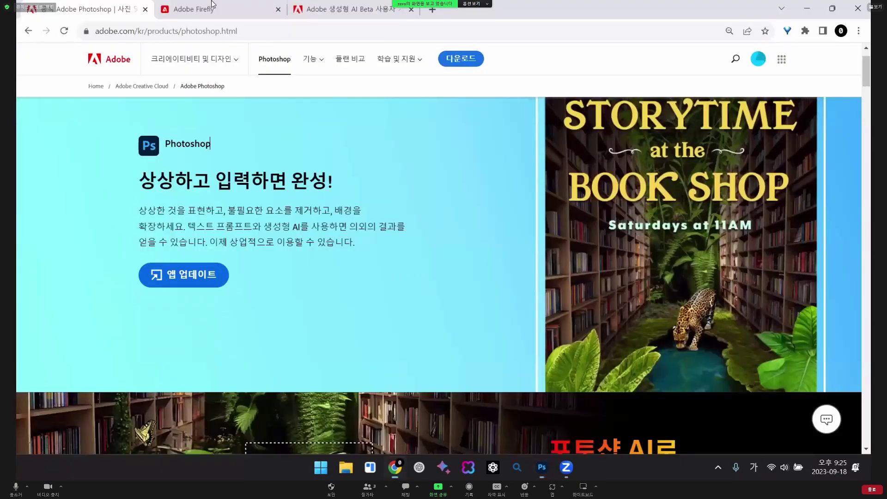
{"action": "left_click", "coordinate": [215, 9]}
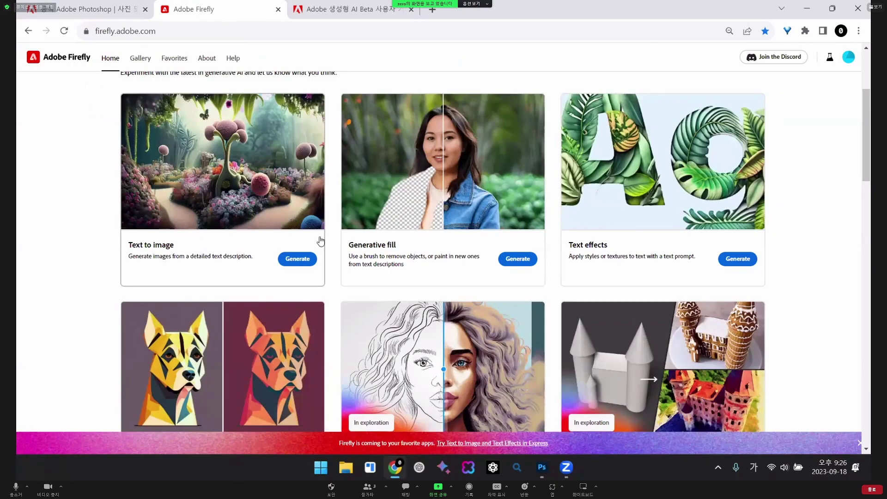
{"action": "left_click", "coordinate": [312, 303]}
{"action": "type", "text": "interior"}
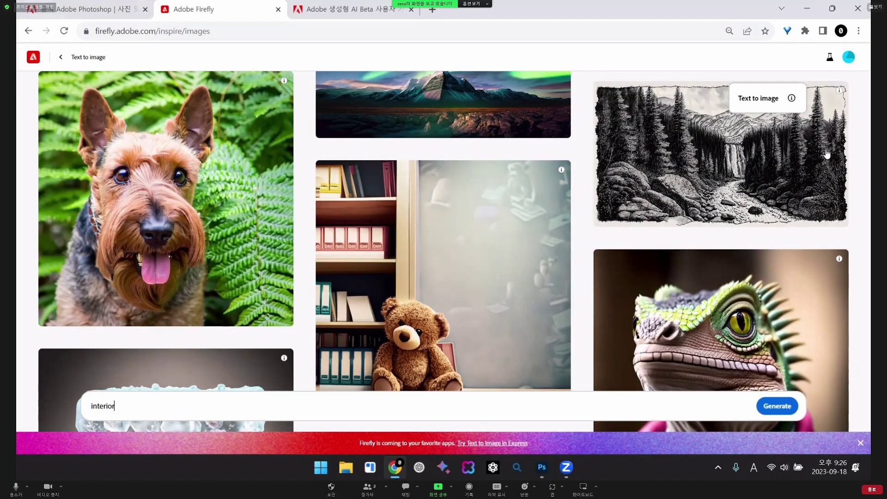
{"action": "left_click", "coordinate": [776, 406]}
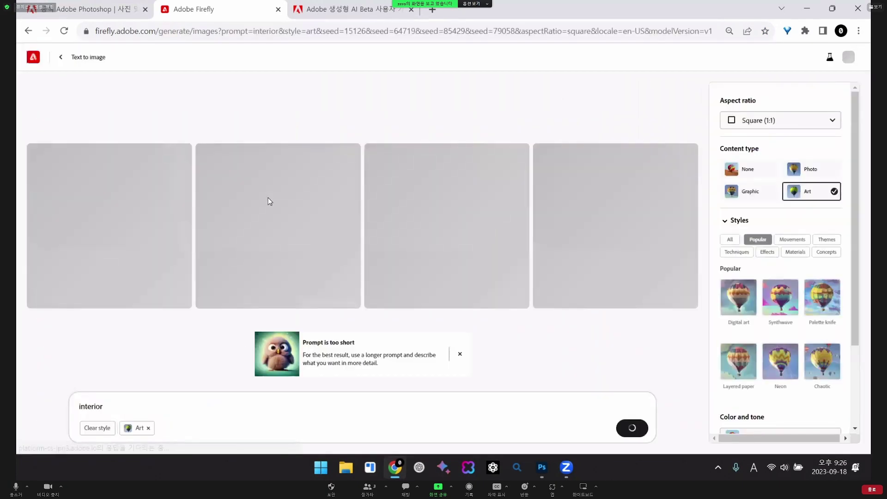
- Set the content type to Photo and download the first generated interior image
{"action": "left_click", "coordinate": [820, 175]}
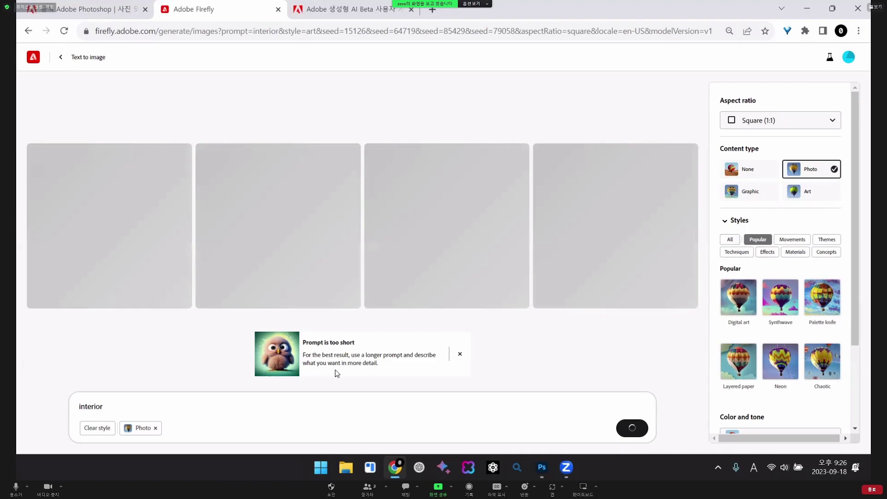
{"action": "left_click", "coordinate": [157, 262]}
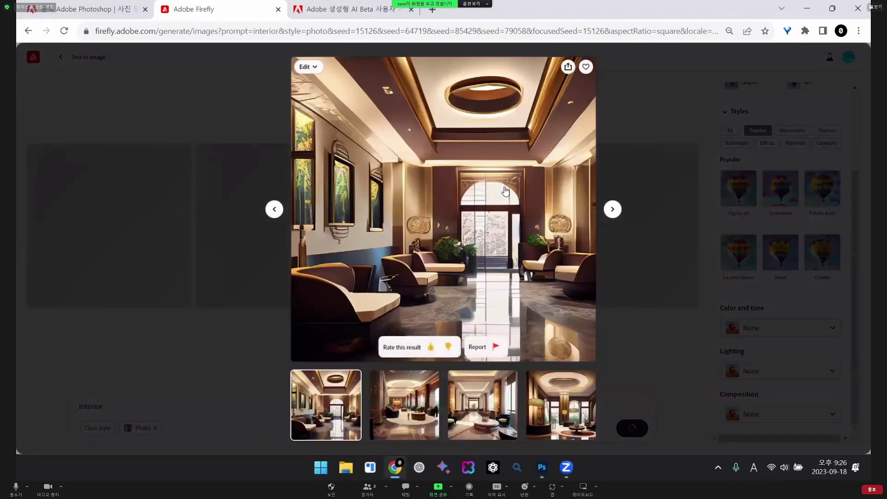
{"action": "left_click", "coordinate": [568, 67]}
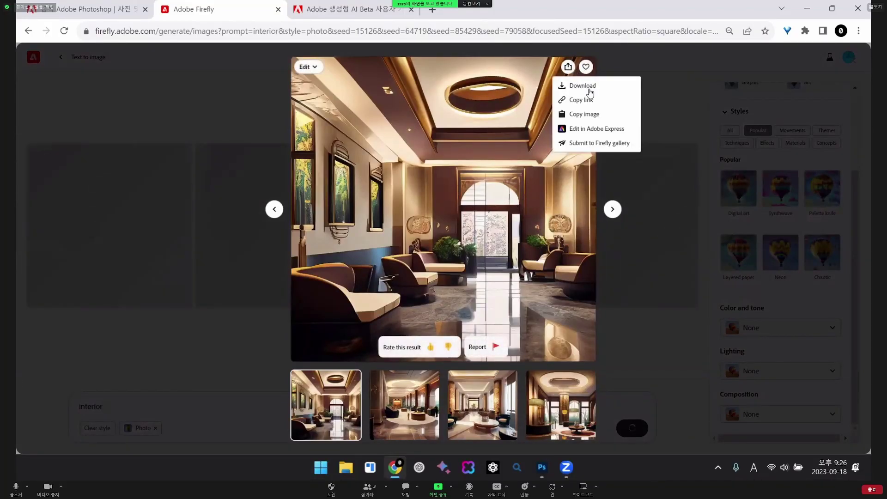
{"action": "left_click", "coordinate": [581, 86]}
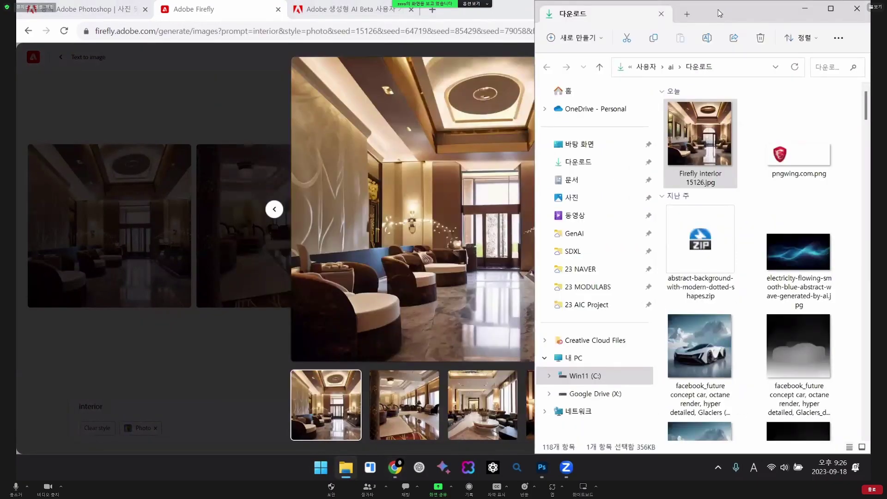
- Switch to Photoshop, open the downloaded Firefly interior 15126.jpg and close Cafe_Cropped.png
{"action": "left_click", "coordinate": [542, 467]}
{"action": "left_click", "coordinate": [346, 468]}
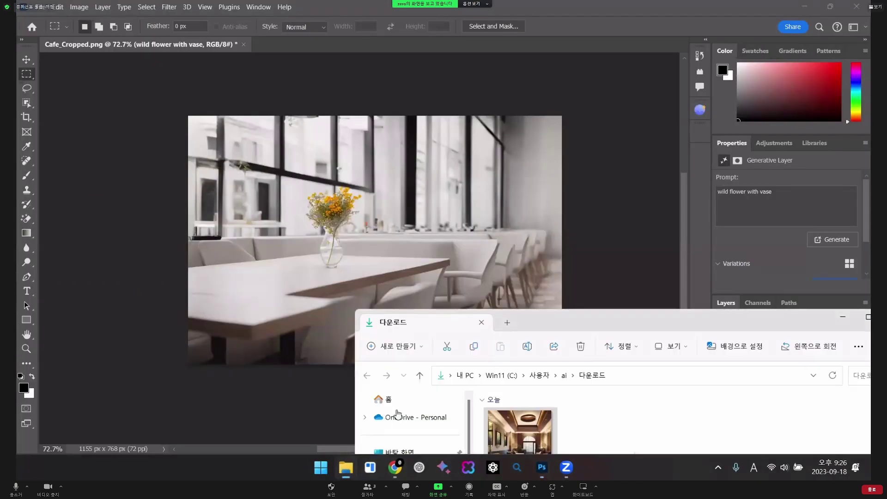
{"action": "left_click_drag", "start_coordinate": [272, 8], "coordinate": [283, 53]}
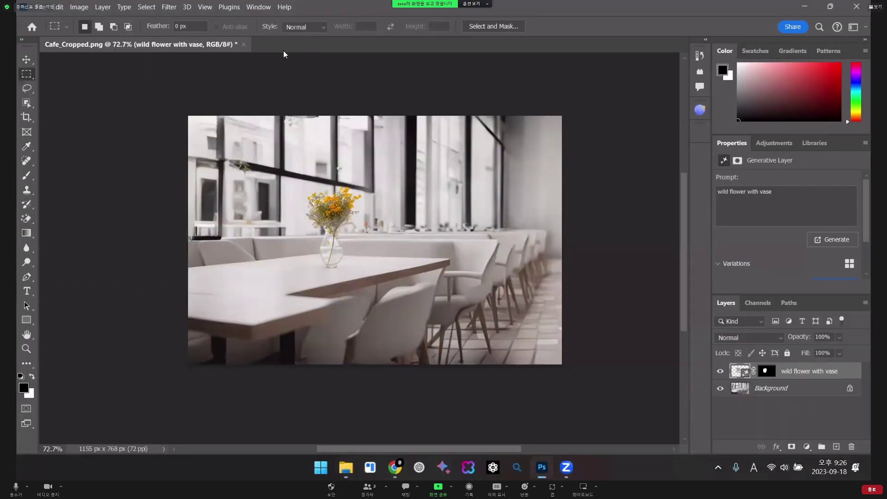
{"action": "left_click", "coordinate": [240, 45]}
{"action": "left_click", "coordinate": [244, 44]}
{"action": "left_click", "coordinate": [463, 182]}
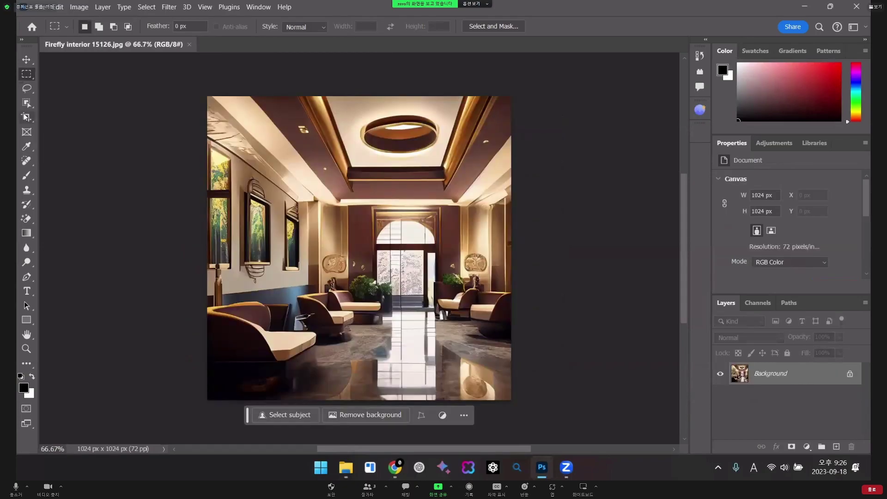
- Extend the lobby image on both sides to 1744 x 1024 px with Generative Expand, leaving the prompt empty
{"action": "key", "text": "c"}
{"action": "left_click_drag", "start_coordinate": [511, 250], "coordinate": [586, 248]}
{"action": "left_click_drag", "start_coordinate": [154, 245], "coordinate": [101, 242]}
{"action": "left_click", "coordinate": [471, 415]}
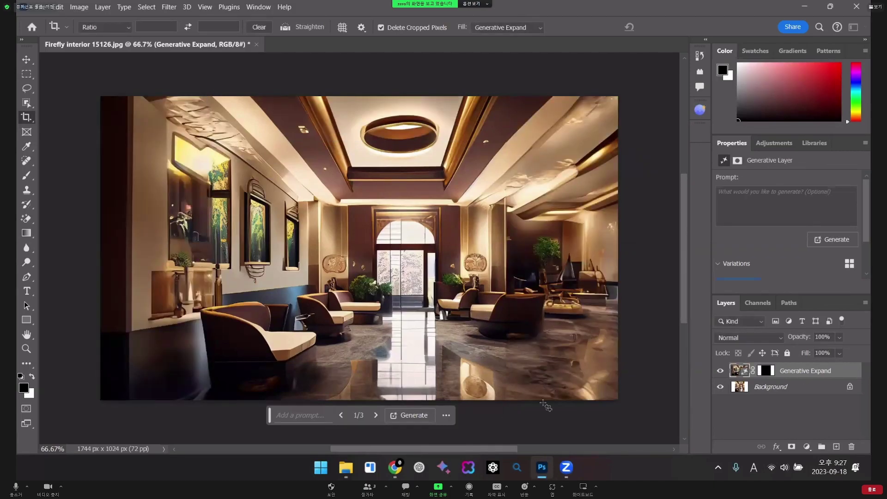
- Choose the second expansion variation of the lobby and merge the Generative Expand layer into the Background
{"action": "key", "text": "m"}
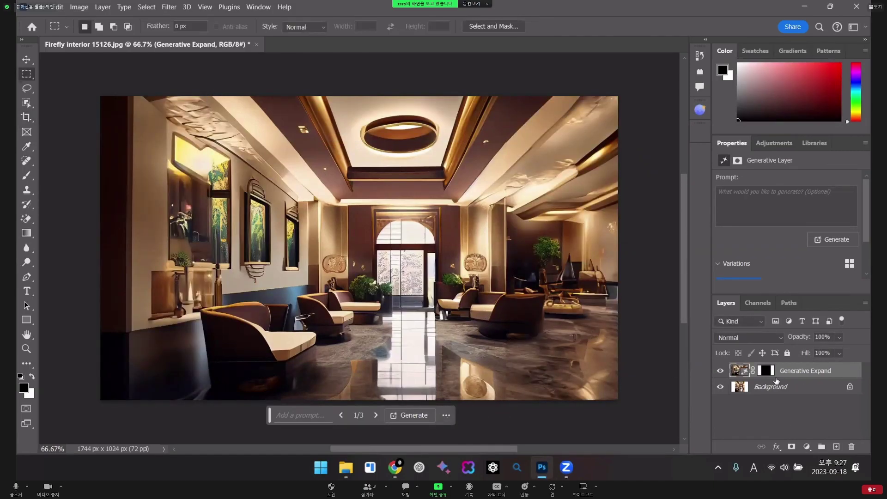
{"action": "left_click", "coordinate": [375, 415]}
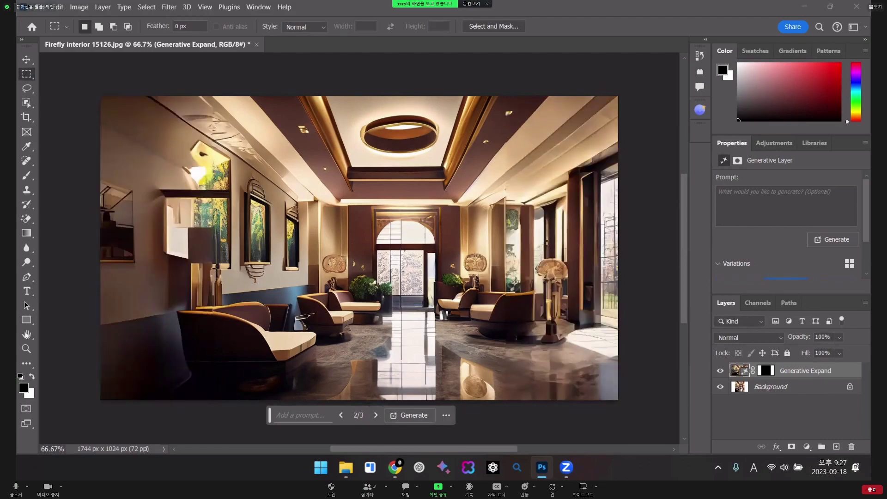
{"action": "left_click", "coordinate": [31, 348]}
{"action": "key", "text": "ctrl+e"}
- Lasso the central floor area between the armchairs and fill it with Generative Fill using the prompt "table"
{"action": "left_click", "coordinate": [27, 88]}
{"action": "mouse_move", "coordinate": [418, 362]}
{"action": "left_mouse_down"}
{"action": "mouse_move", "coordinate": [394, 349]}
{"action": "mouse_move", "coordinate": [383, 294]}
{"action": "mouse_move", "coordinate": [414, 222]}
{"action": "mouse_move", "coordinate": [370, 329]}
{"action": "mouse_move", "coordinate": [373, 232]}
{"action": "left_mouse_up"}
{"action": "left_click", "coordinate": [392, 356]}
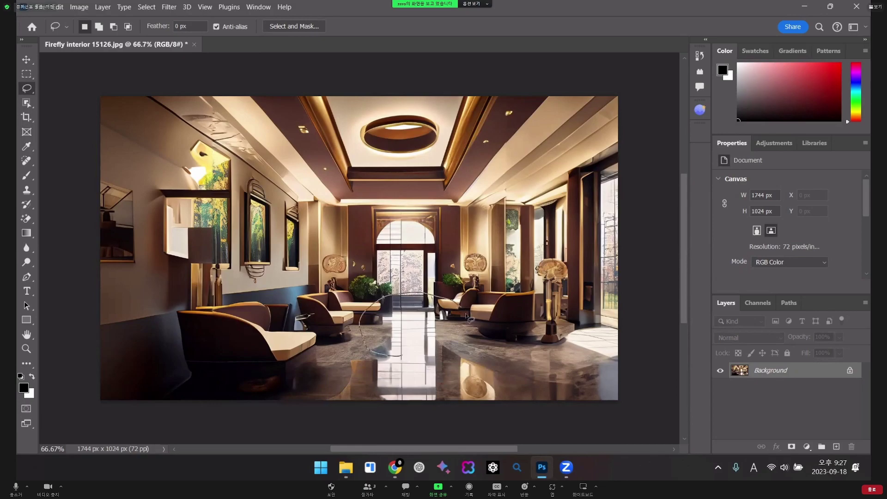
{"action": "left_click_drag", "start_coordinate": [421, 363], "coordinate": [422, 363]}
{"action": "left_click", "coordinate": [342, 372]}
{"action": "type", "text": "table"}
{"action": "key", "text": "Return"}
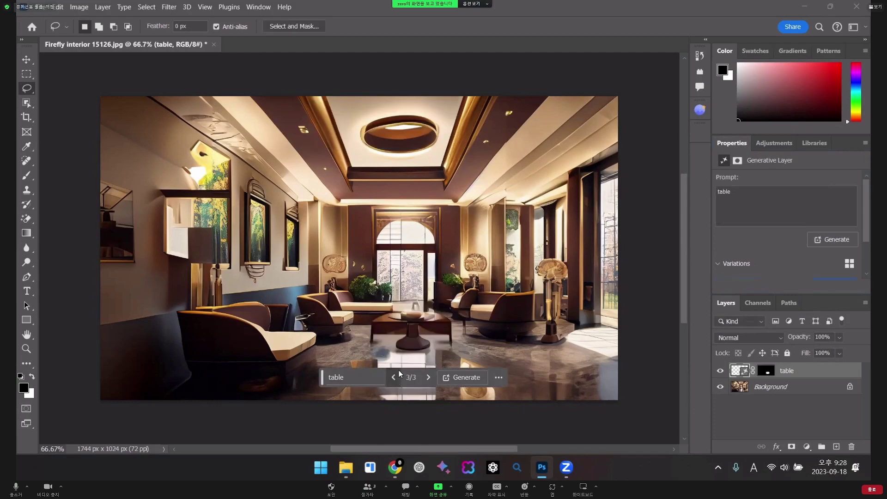
- Compare the table variations, choose the third one and merge the table layer into the Background
{"action": "left_click", "coordinate": [392, 377]}
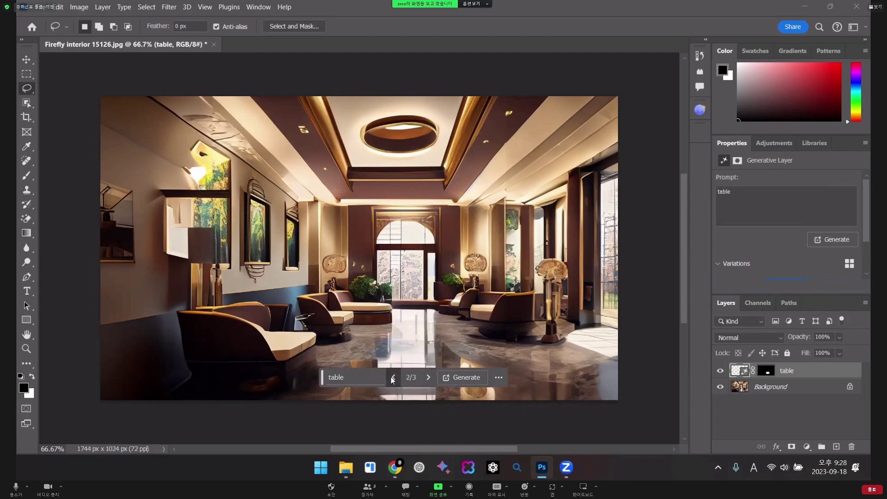
{"action": "left_click", "coordinate": [428, 378]}
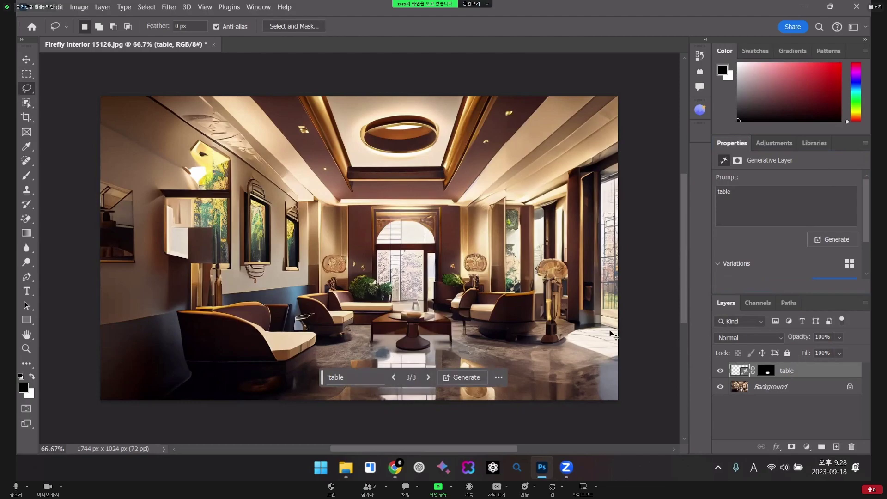
{"action": "key", "text": "Delete"}
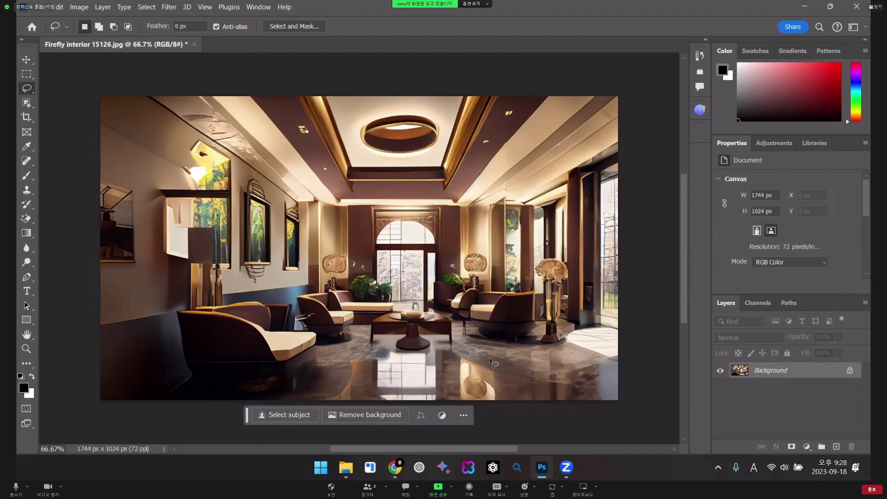
- Lasso a large area over the armchair beside the windows, generate a "red dragon" there and choose the second variation
{"action": "left_click_drag", "start_coordinate": [492, 371], "coordinate": [465, 341]}
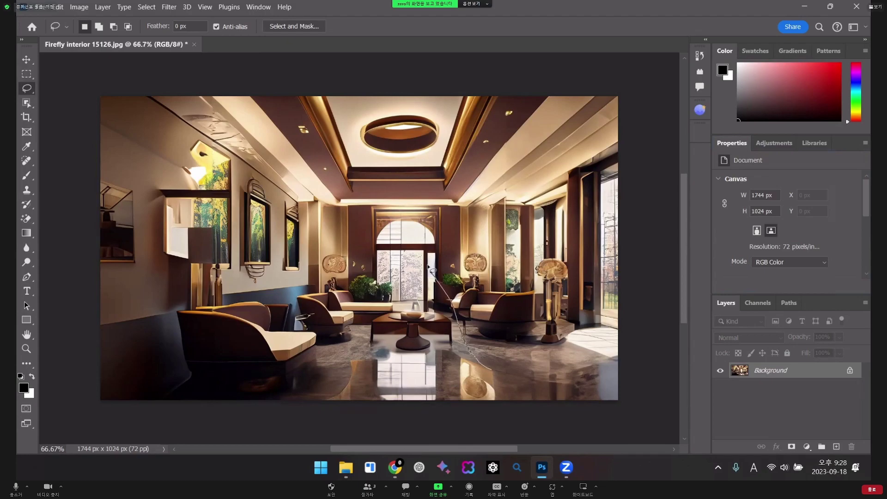
{"action": "left_click_drag", "start_coordinate": [536, 186], "coordinate": [579, 204]}
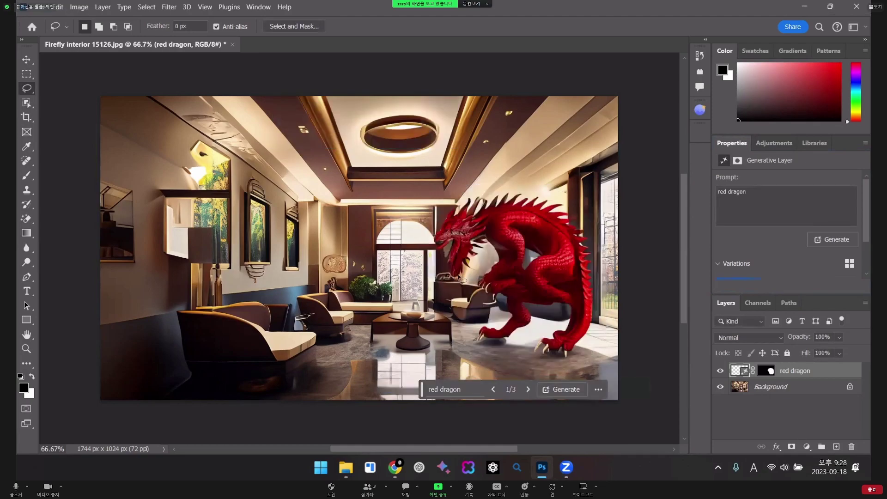
{"action": "left_click", "coordinate": [528, 389]}
{"action": "left_click", "coordinate": [528, 389]}
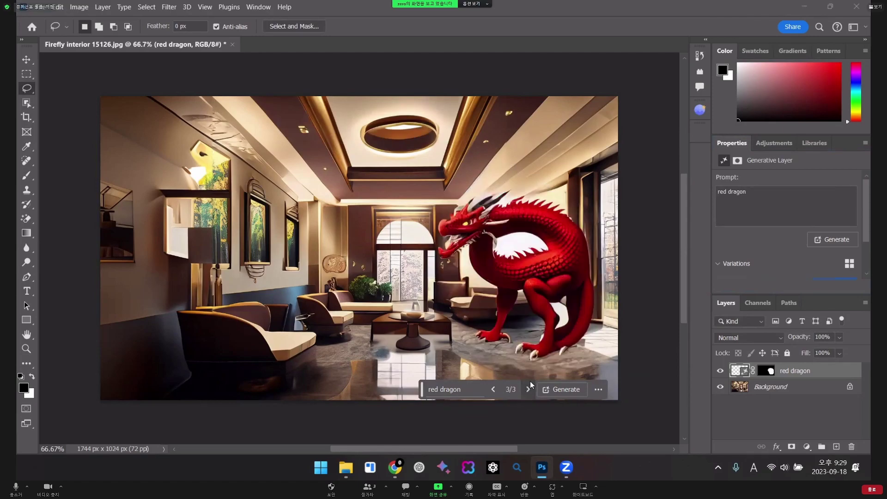
{"action": "left_click", "coordinate": [528, 389]}
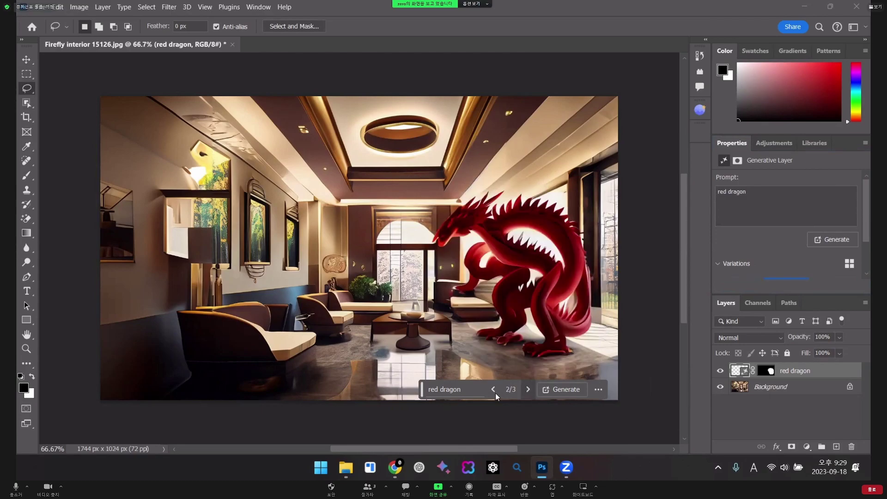
{"action": "left_click", "coordinate": [527, 389]}
- Merge the red dragon layer into the Background and activate the Lasso tool
{"action": "key", "text": "z"}
{"action": "left_click", "coordinate": [389, 262], "text": "alt"}
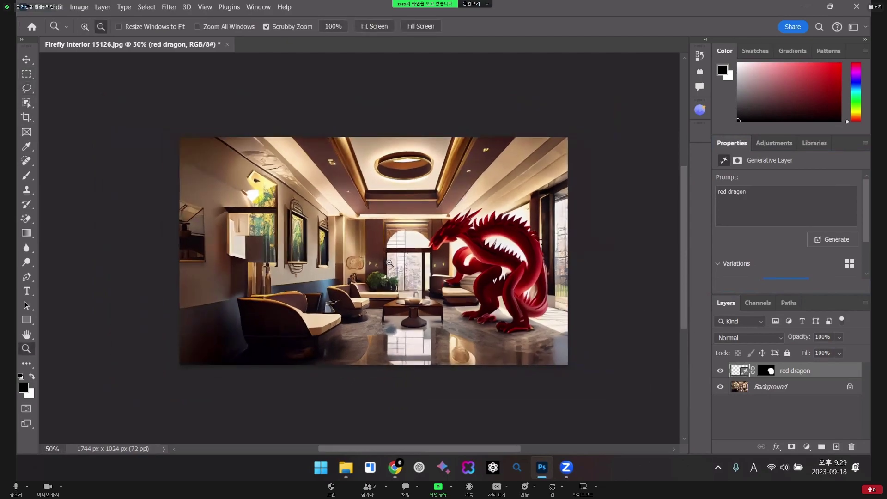
{"action": "left_click", "coordinate": [390, 263], "text": "alt"}
{"action": "left_click", "coordinate": [410, 275]}
{"action": "left_click", "coordinate": [402, 263]}
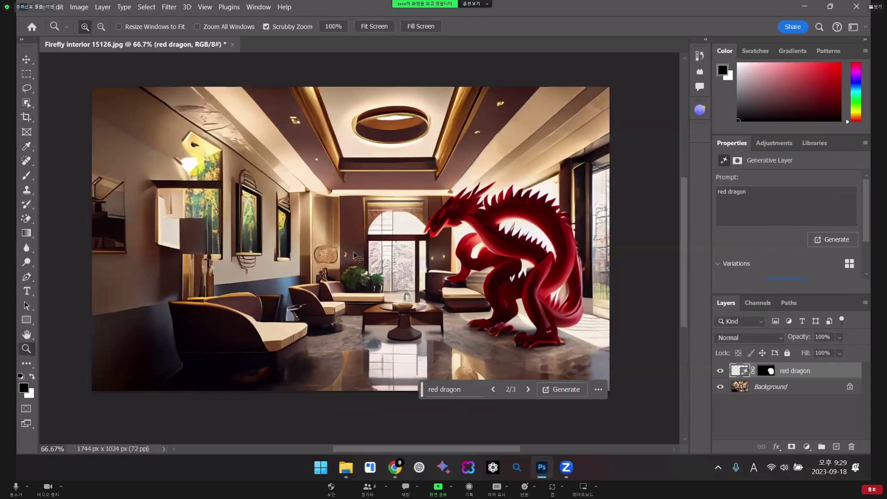
{"action": "left_click", "coordinate": [27, 87]}
{"action": "key", "text": "ctrl+e"}
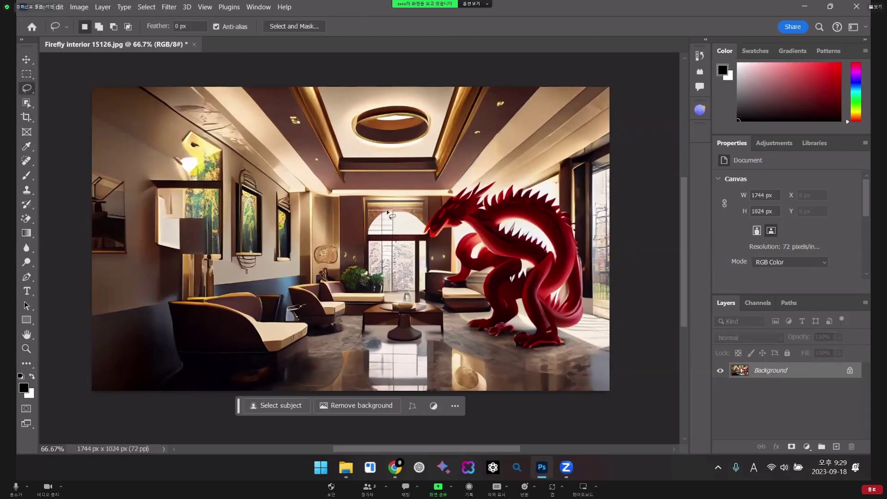
- Lasso the wall area beside the round-topped pictures, fill it using Generative Fill with "wild flowers" and cycle through the variations to the first one
{"action": "mouse_move", "coordinate": [295, 135]}
{"action": "left_mouse_down"}
{"action": "mouse_move", "coordinate": [262, 134]}
{"action": "mouse_move", "coordinate": [259, 170]}
{"action": "left_mouse_up"}
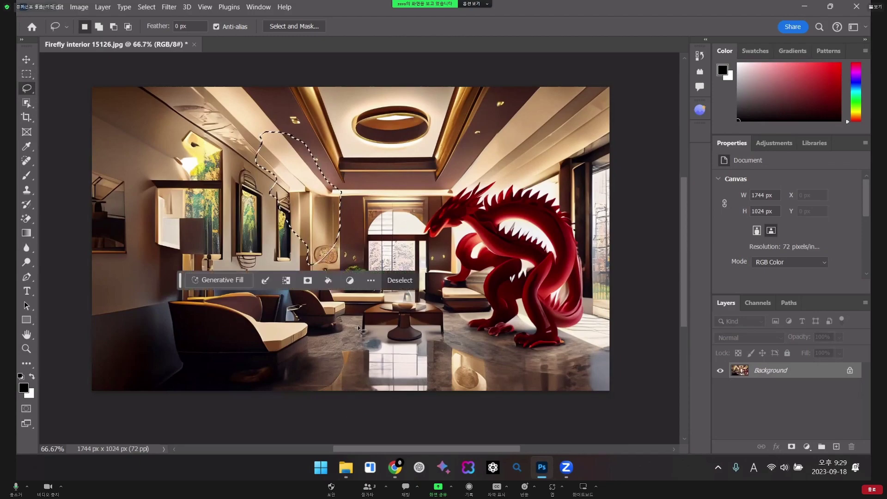
{"action": "left_click", "coordinate": [249, 282]}
{"action": "type", "text": "wild flowers"}
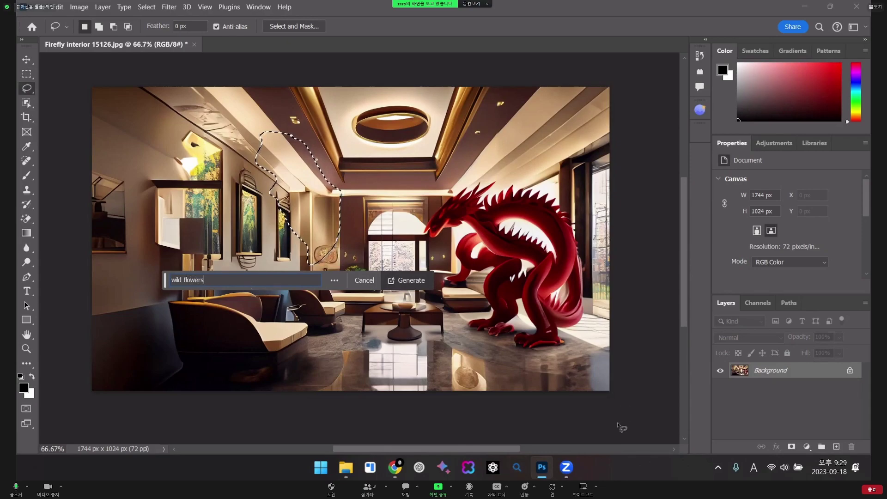
{"action": "left_click", "coordinate": [406, 280]}
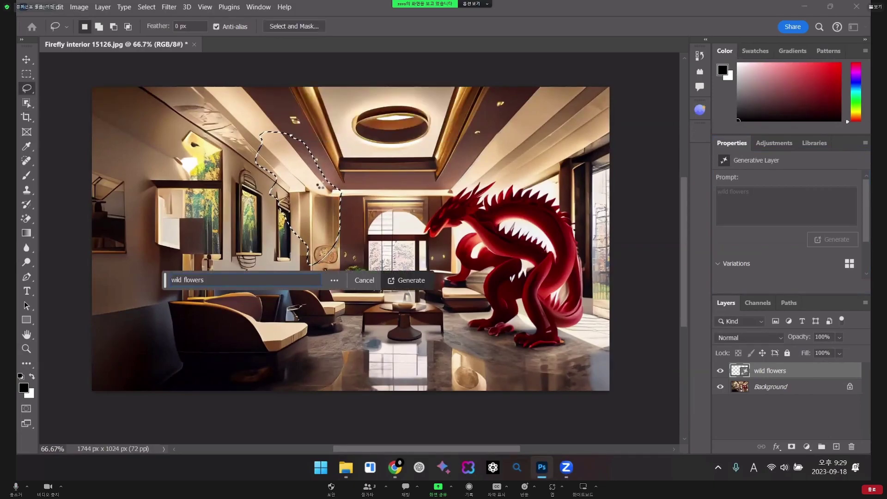
{"action": "left_click", "coordinate": [313, 282]}
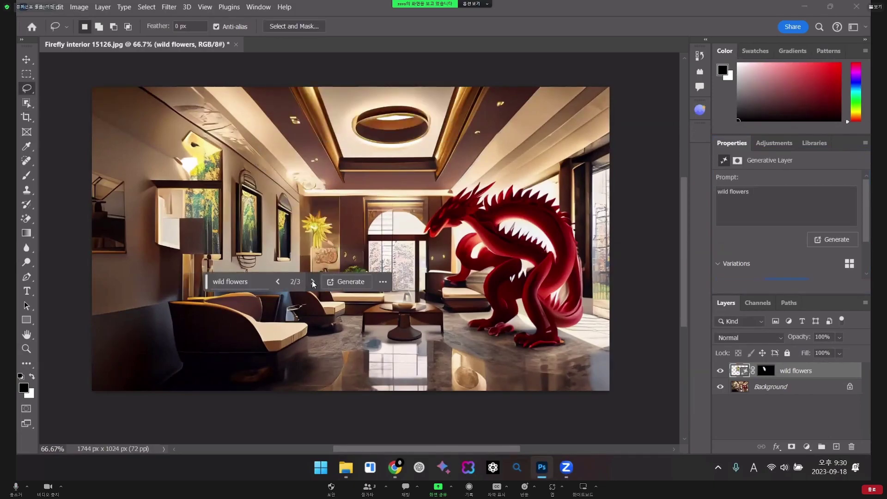
{"action": "left_click", "coordinate": [313, 282]}
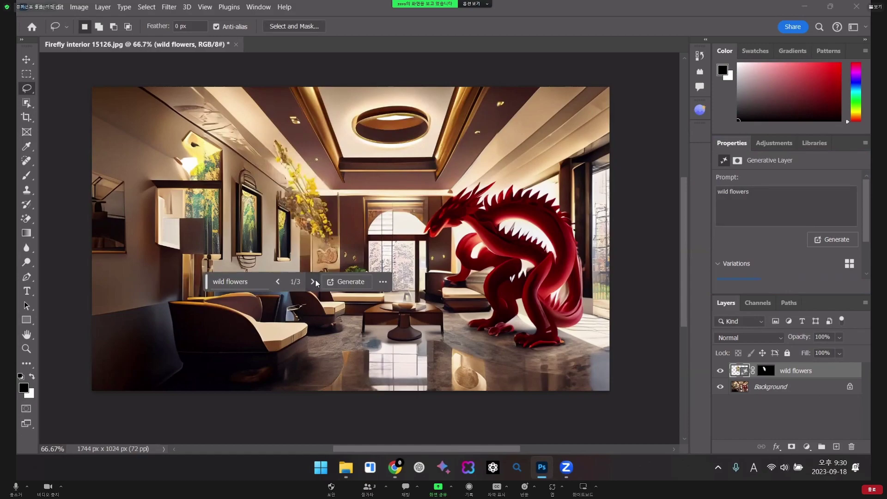
{"action": "key", "text": "Delete"}
{"action": "key", "text": "z"}
{"action": "left_click_drag", "start_coordinate": [412, 250], "coordinate": [425, 232]}
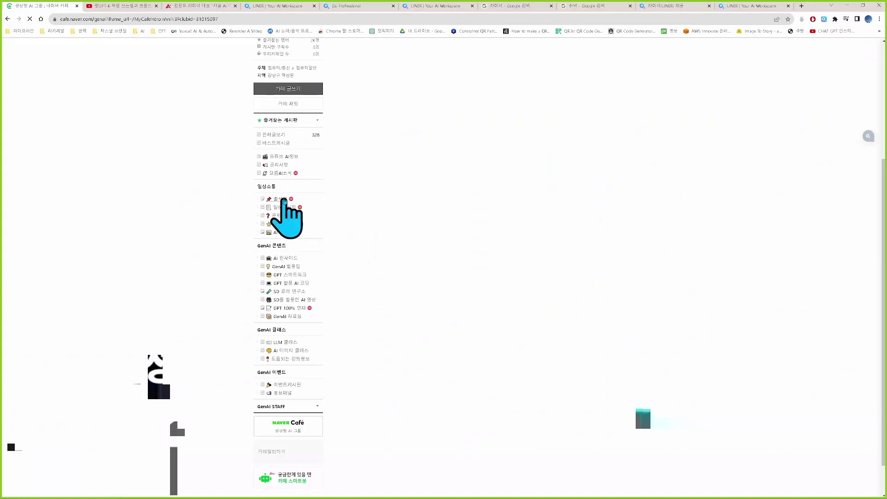
- Switch to the Naver Cafe page in the browser, open the free Adobe Firefly webinar post from the lecture information board and enlarge it to 110%
{"action": "left_click", "coordinate": [293, 360]}
{"action": "left_click", "coordinate": [421, 132]}
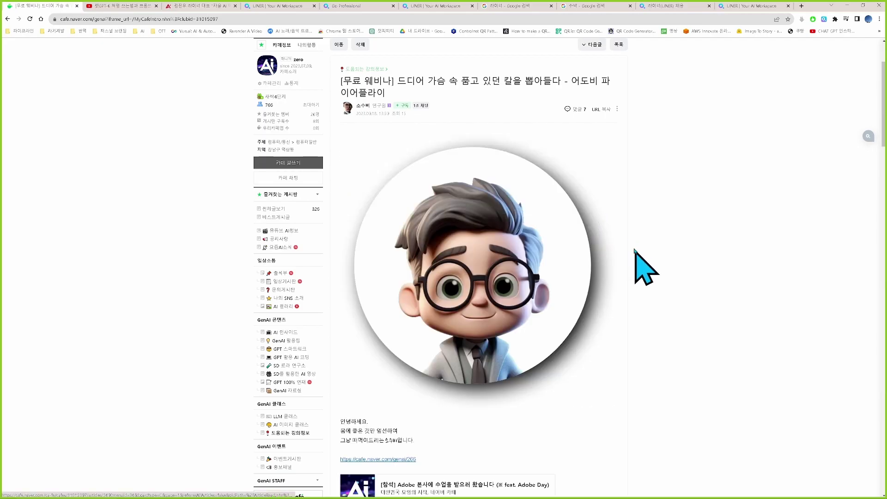
{"action": "scroll", "coordinate": [601, 282], "scroll_direction": "down", "scroll_amount": 5}
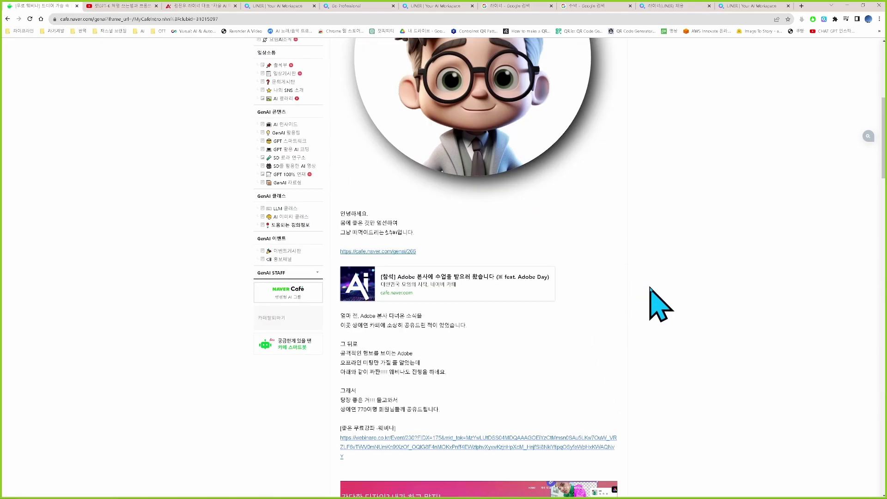
{"action": "scroll", "coordinate": [649, 288], "scroll_direction": "down", "scroll_amount": 3}
{"action": "key", "text": "ctrl+plus"}
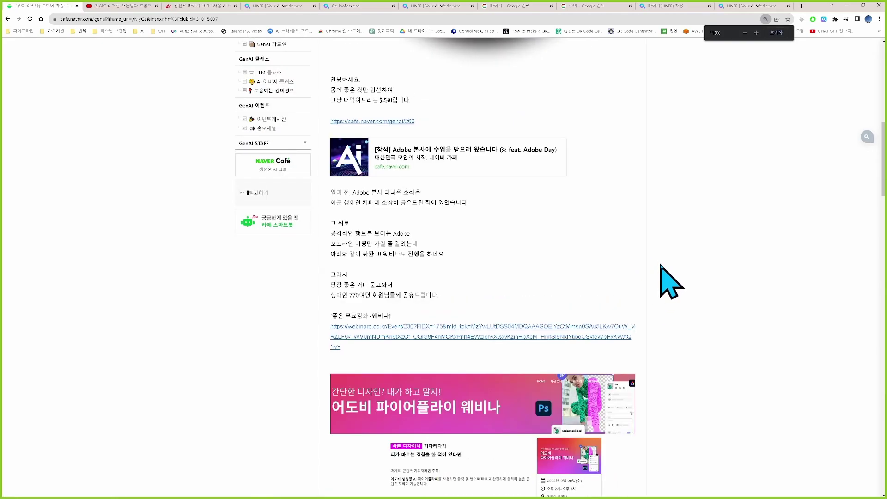
{"action": "scroll", "coordinate": [660, 266], "scroll_direction": "down", "scroll_amount": 5}
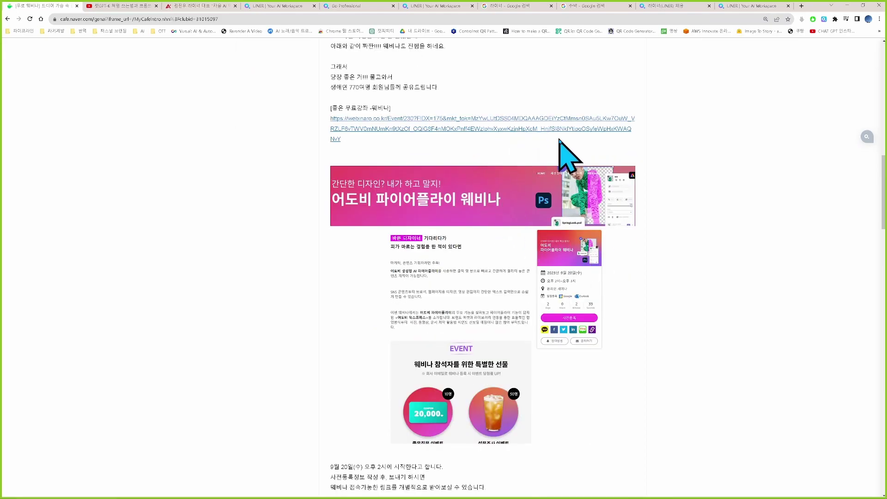
- Follow the webinar link in the post and open the event's pre-registration form
{"action": "left_click", "coordinate": [549, 129]}
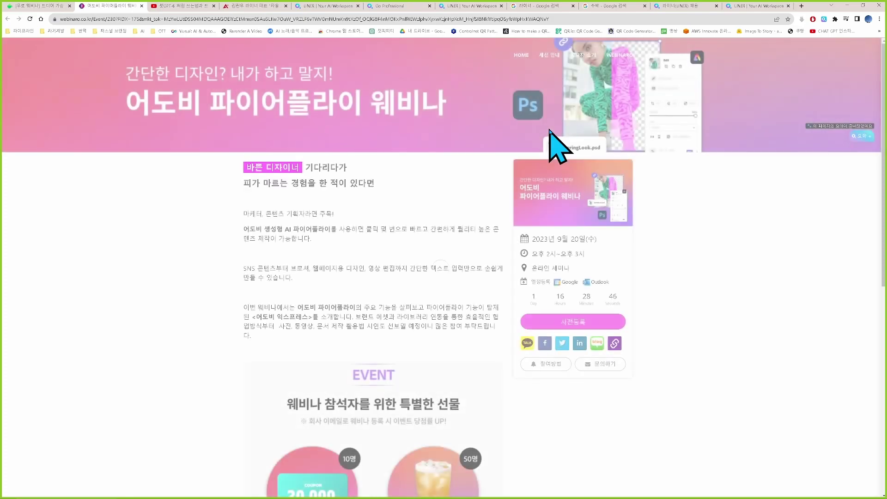
{"action": "scroll", "coordinate": [584, 342], "scroll_direction": "down", "scroll_amount": 1}
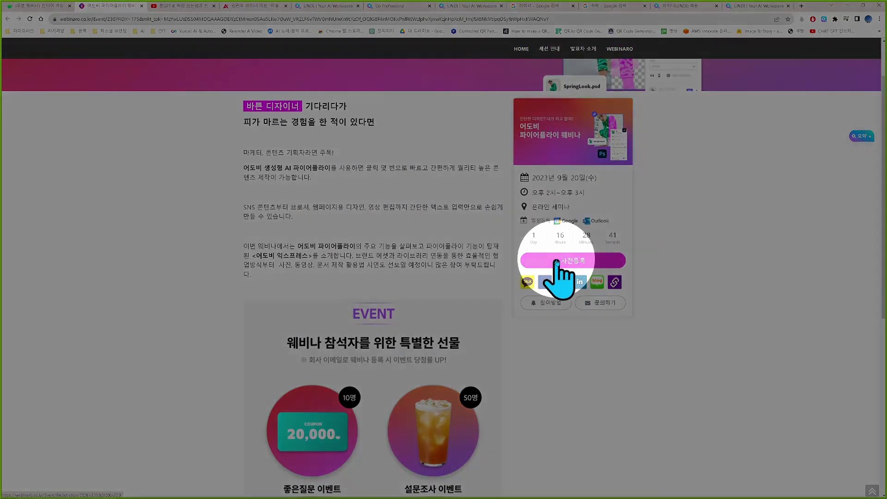
{"action": "left_click", "coordinate": [579, 261]}
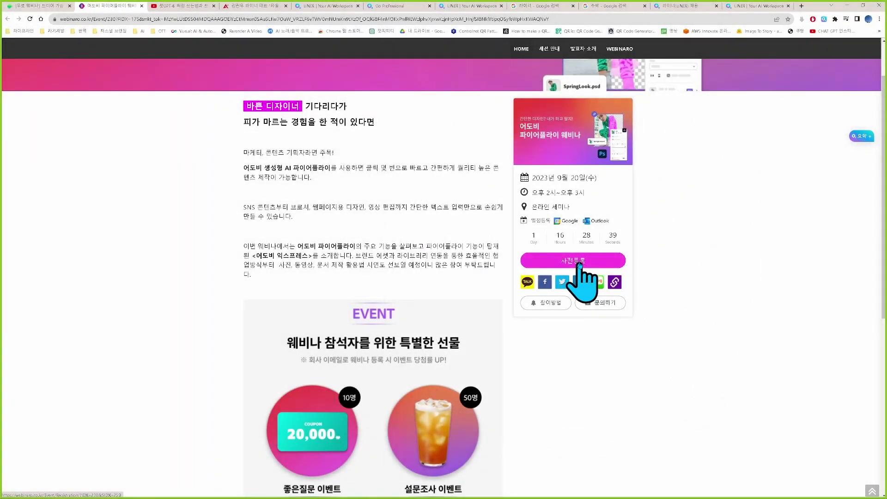
{"action": "left_click", "coordinate": [580, 261]}
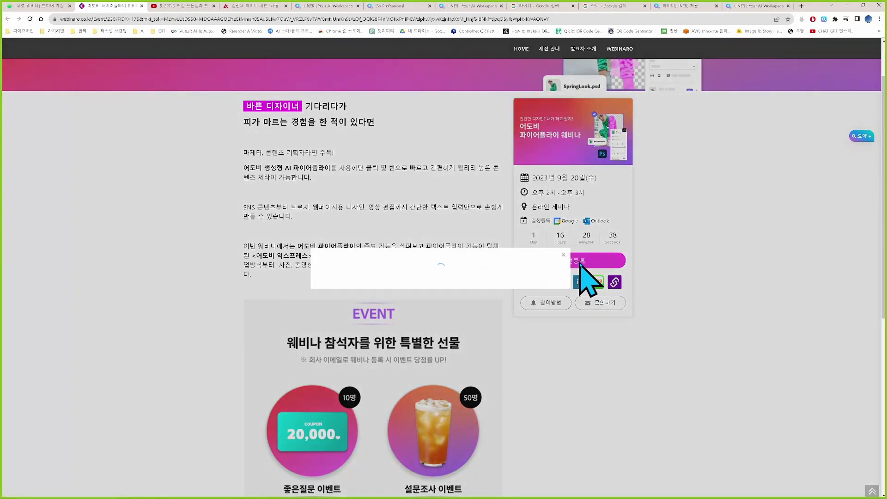
- Go through the pre-registration form's name, company and privacy consent fields, and cancel the form without registering
{"action": "left_click", "coordinate": [401, 170]}
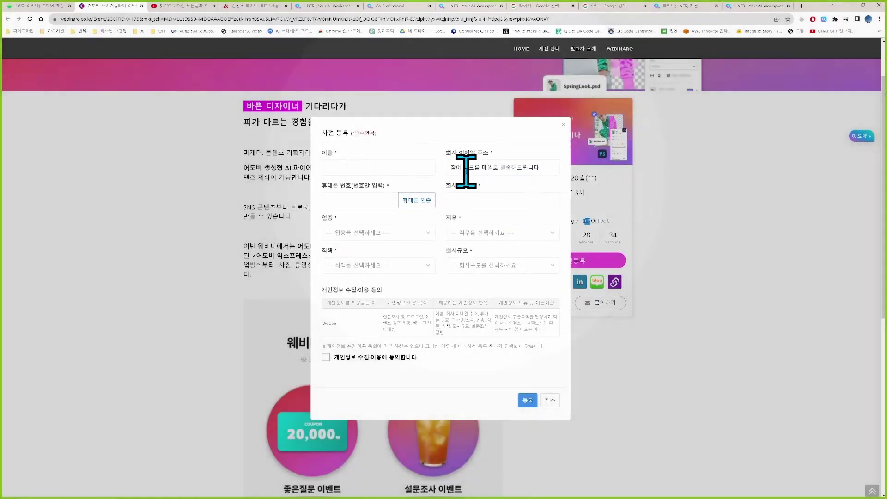
{"action": "left_click", "coordinate": [483, 199]}
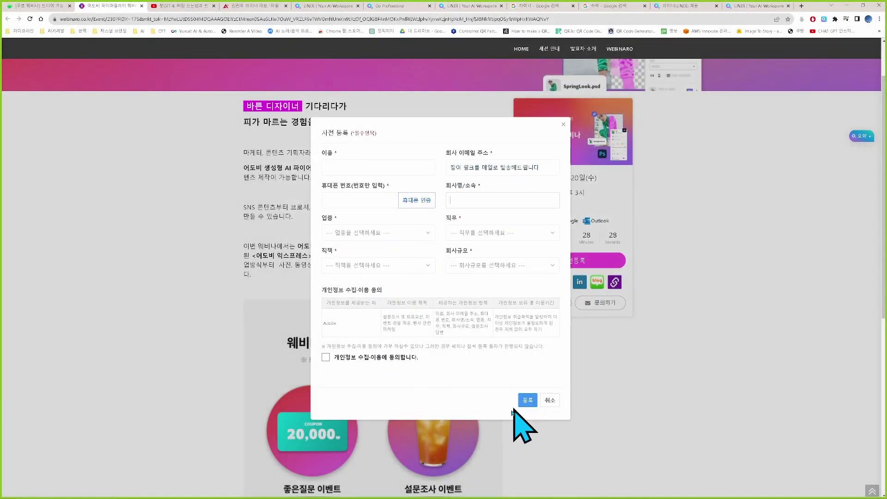
{"action": "left_click", "coordinate": [351, 364]}
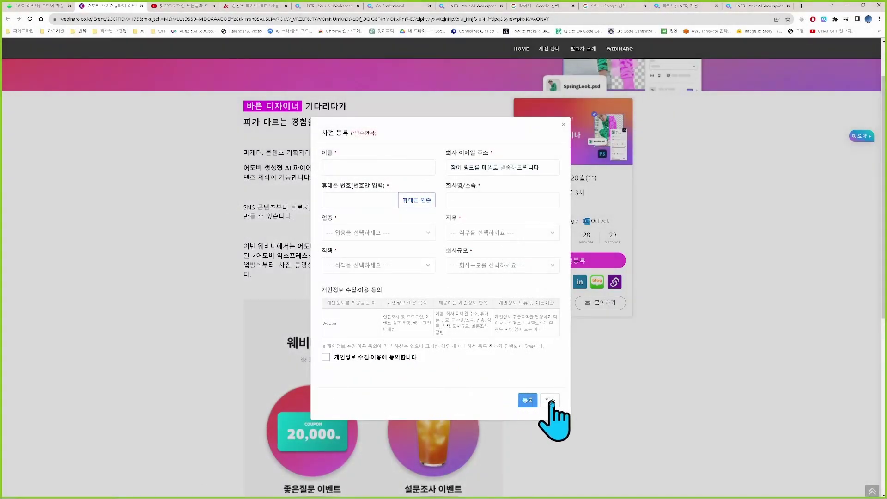
{"action": "left_click", "coordinate": [550, 400]}
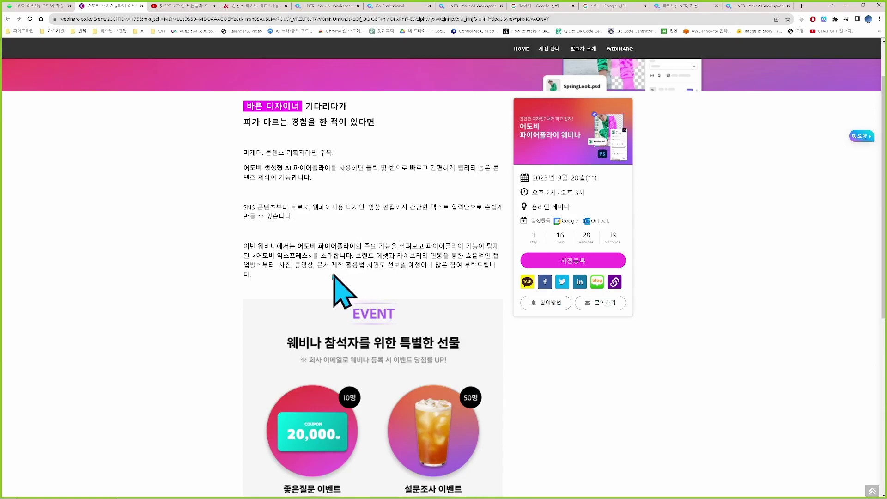
- Review the webinar page's prize events, session schedule, speaker and date, and stop sharing the screen
{"action": "scroll", "coordinate": [217, 252], "scroll_direction": "down", "scroll_amount": 7}
{"action": "scroll", "coordinate": [390, 222], "scroll_direction": "up", "scroll_amount": 7}
{"action": "scroll", "coordinate": [510, 281], "scroll_direction": "down", "scroll_amount": 7}
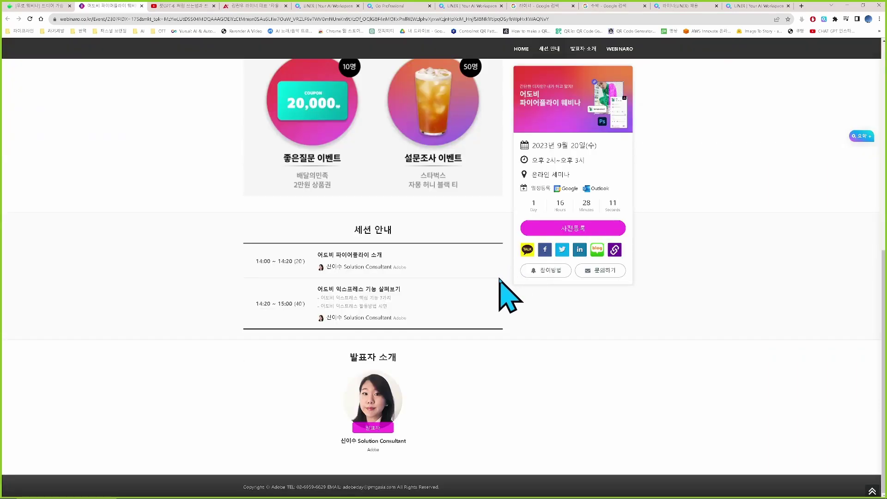
{"action": "scroll", "coordinate": [495, 297], "scroll_direction": "up", "scroll_amount": 7}
{"action": "left_click_drag", "start_coordinate": [531, 238], "coordinate": [603, 239]}
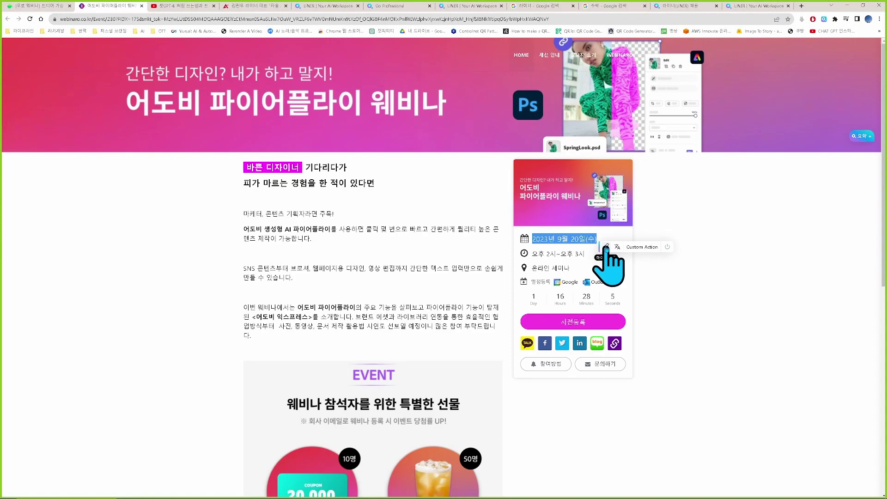
{"action": "left_click", "coordinate": [679, 206]}
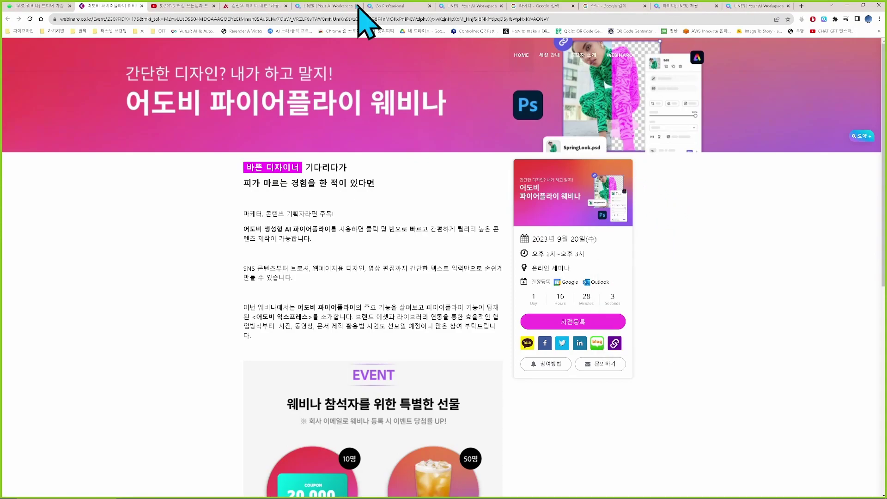
{"action": "key", "text": "alt+s"}
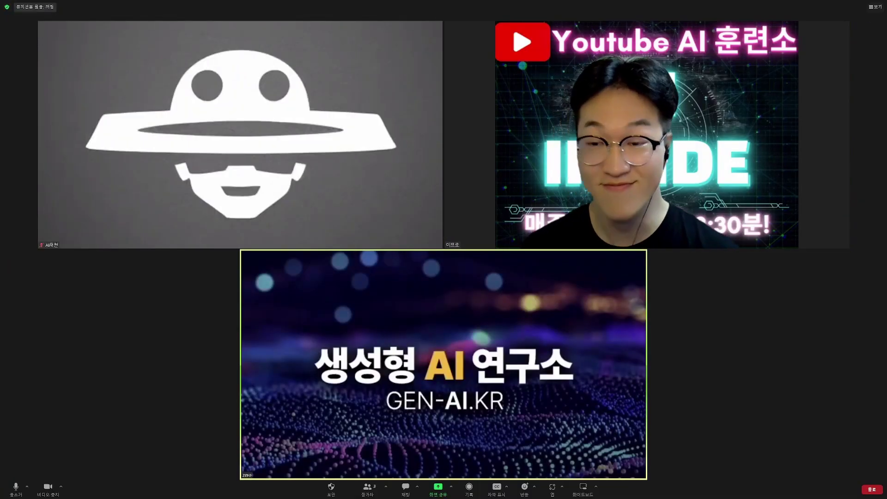